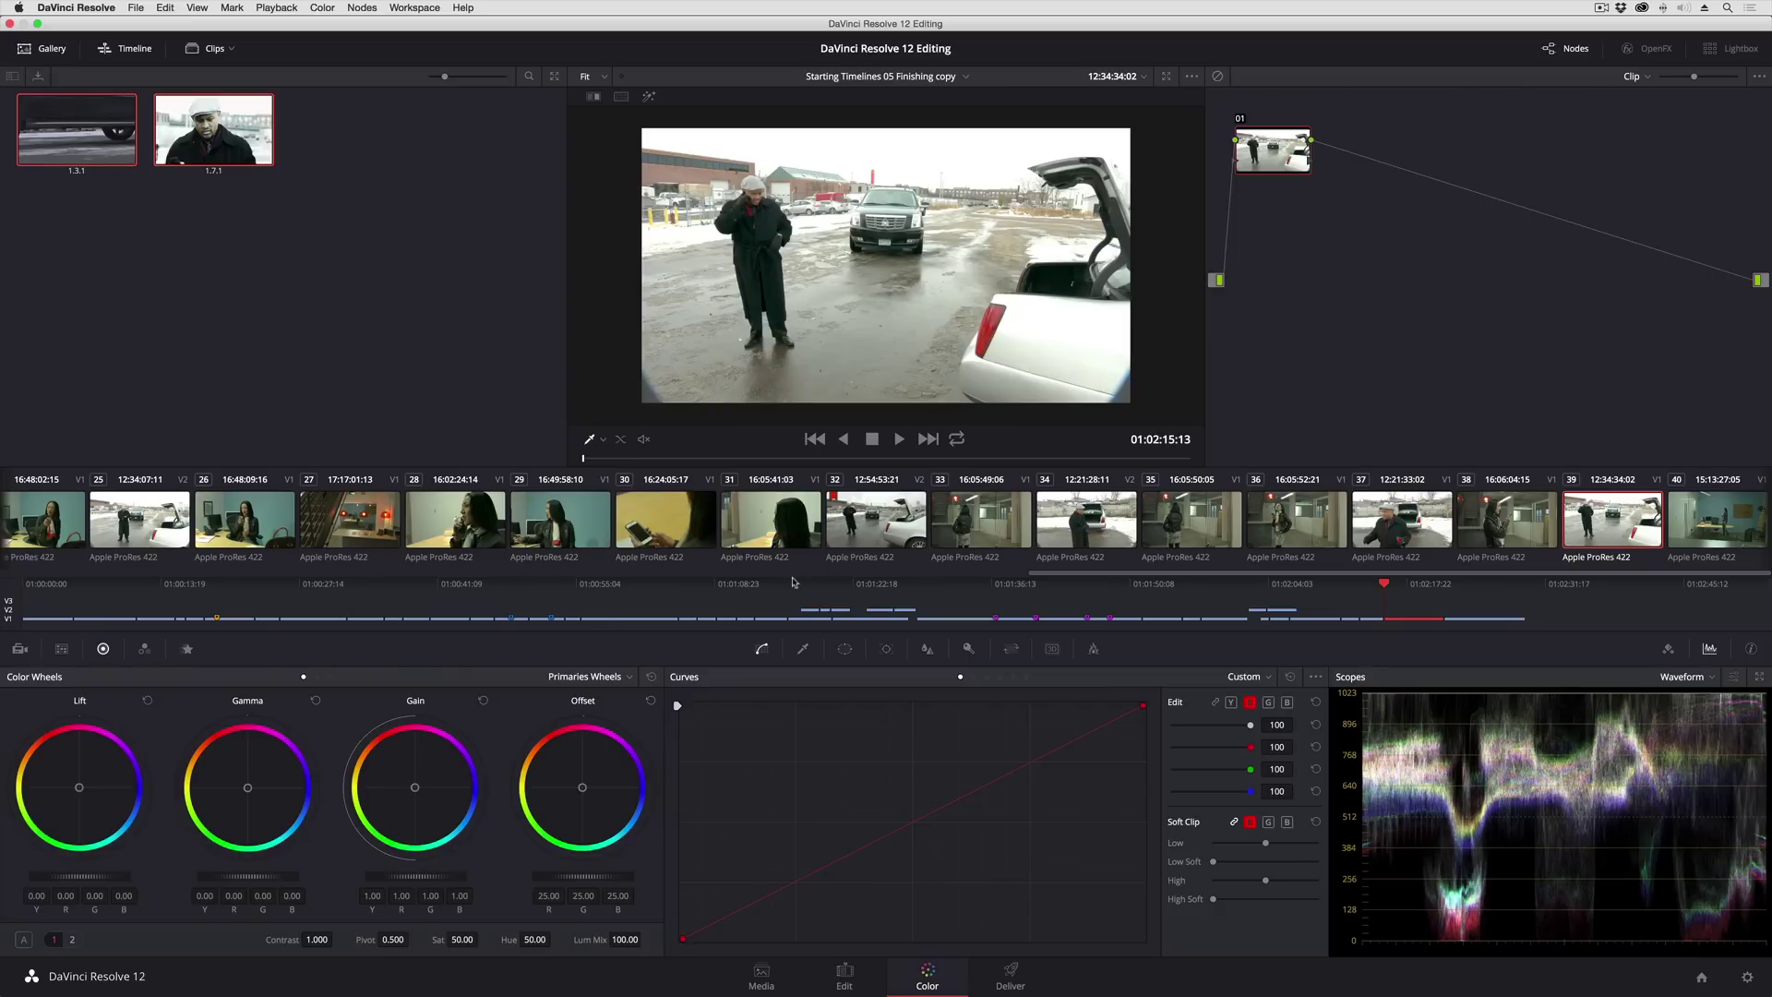
# Select interview clip 31 and push its Gain wheel toward blue (red 0.72, blue 1.83).
pyautogui.click(848, 542)
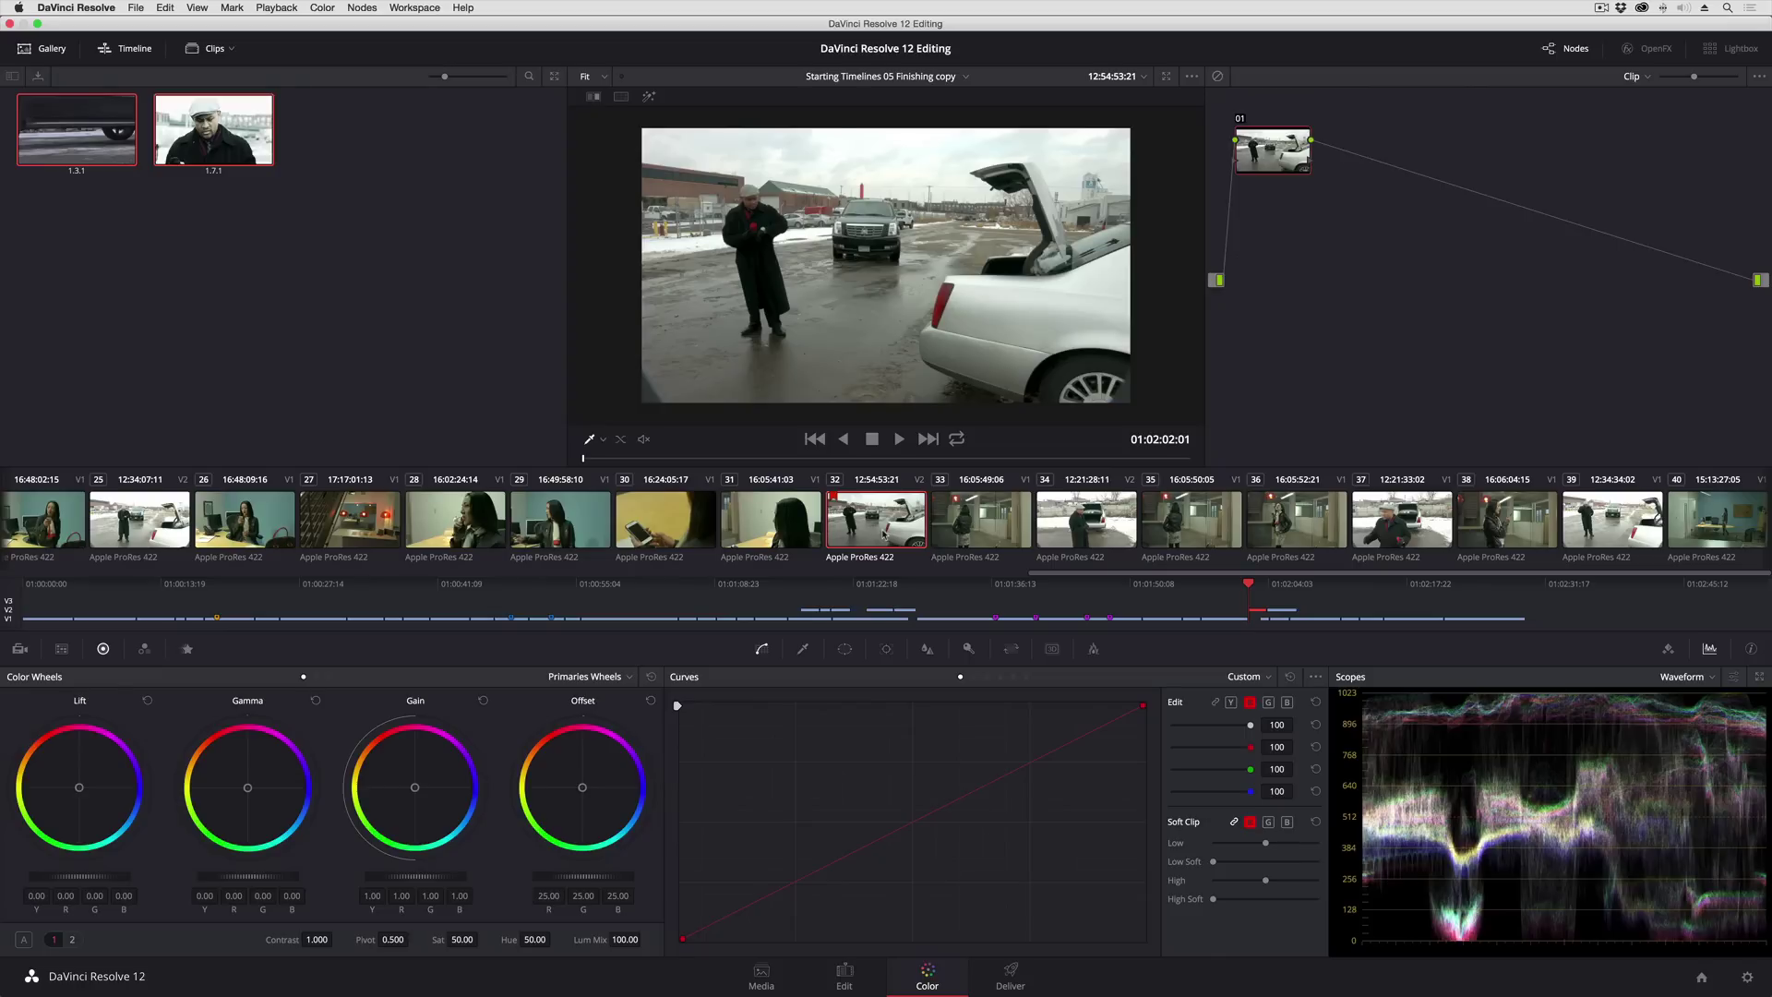
pyautogui.click(757, 523)
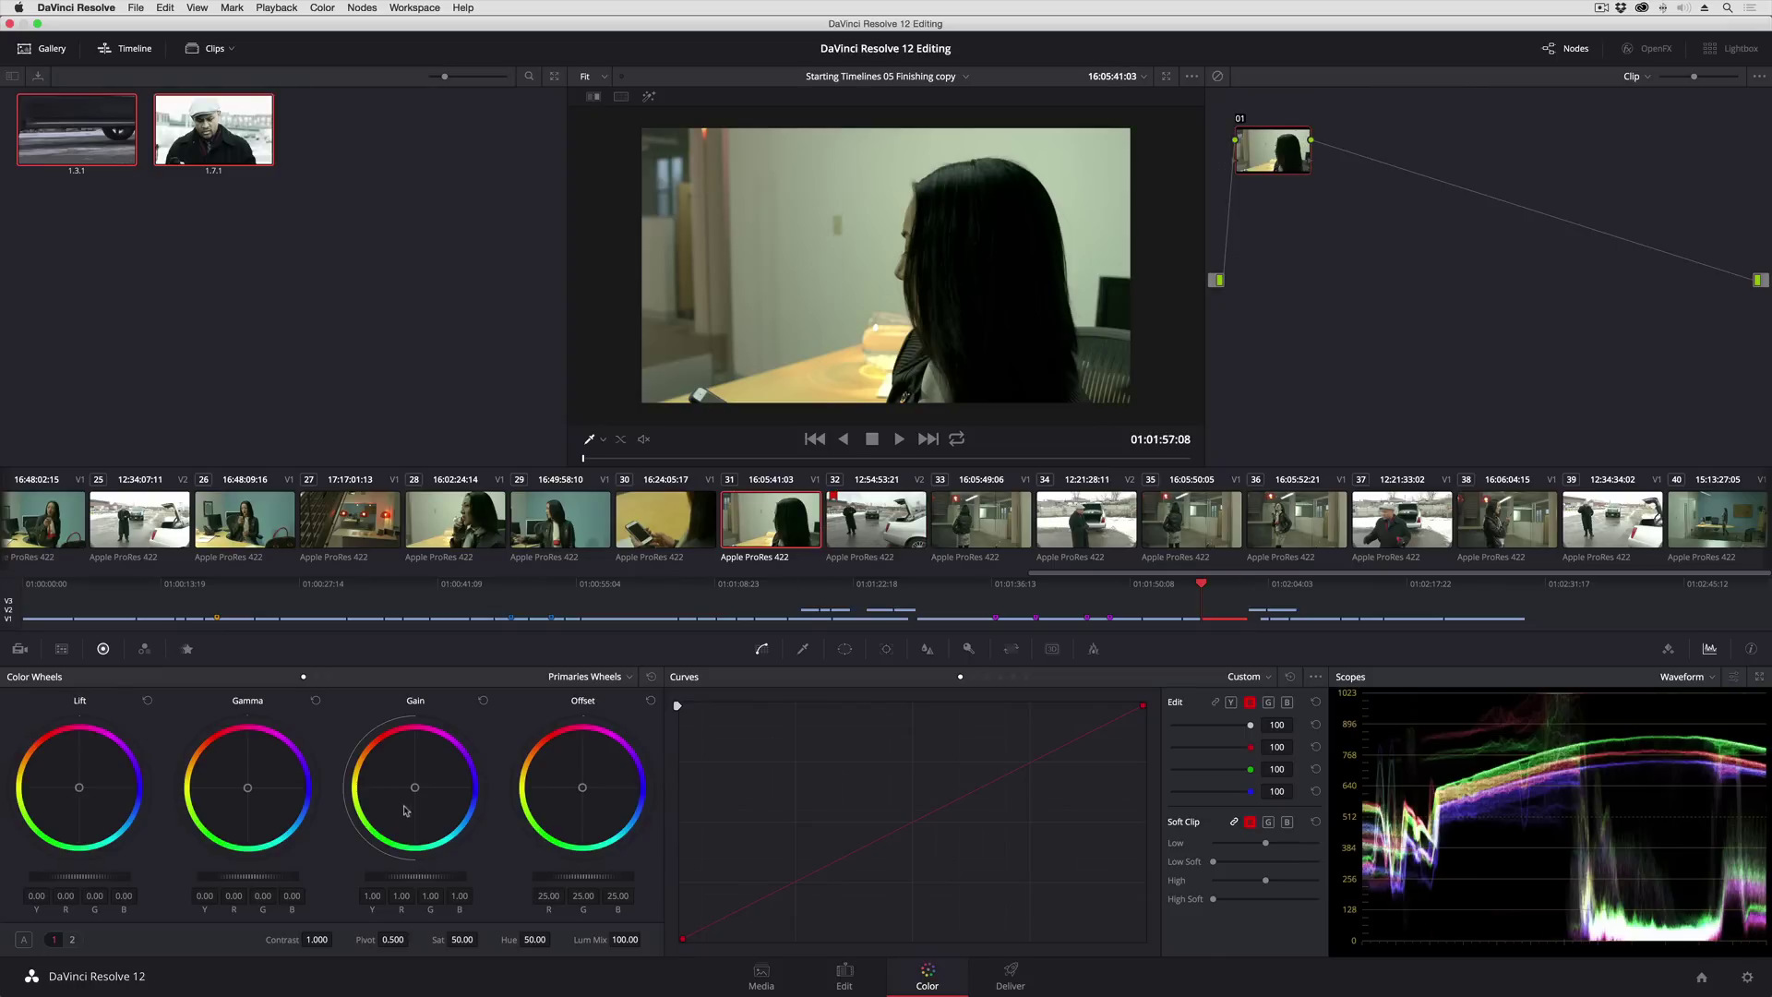
pyautogui.moveTo(404, 811); pyautogui.dragTo(429, 819)
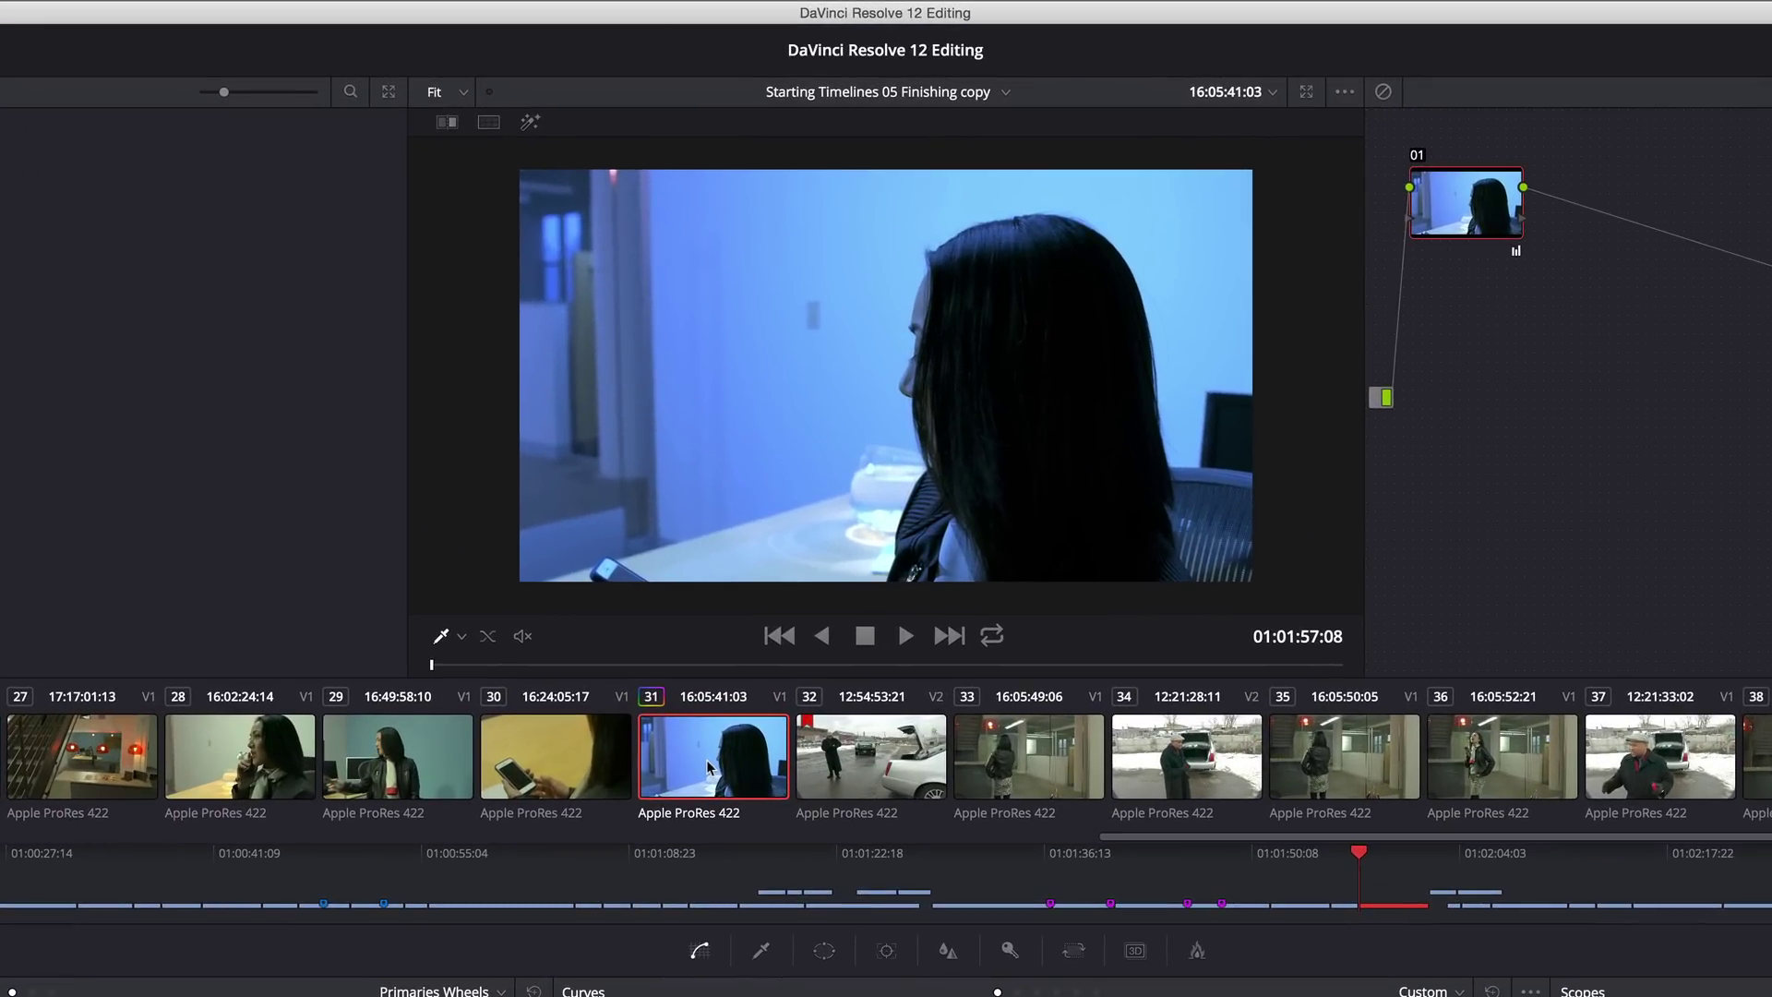
# Apply Use Remote Grades from clip 31's menu, review clips 33, 35, 36, 38, then return to 31.
pyautogui.rightClick(708, 766)
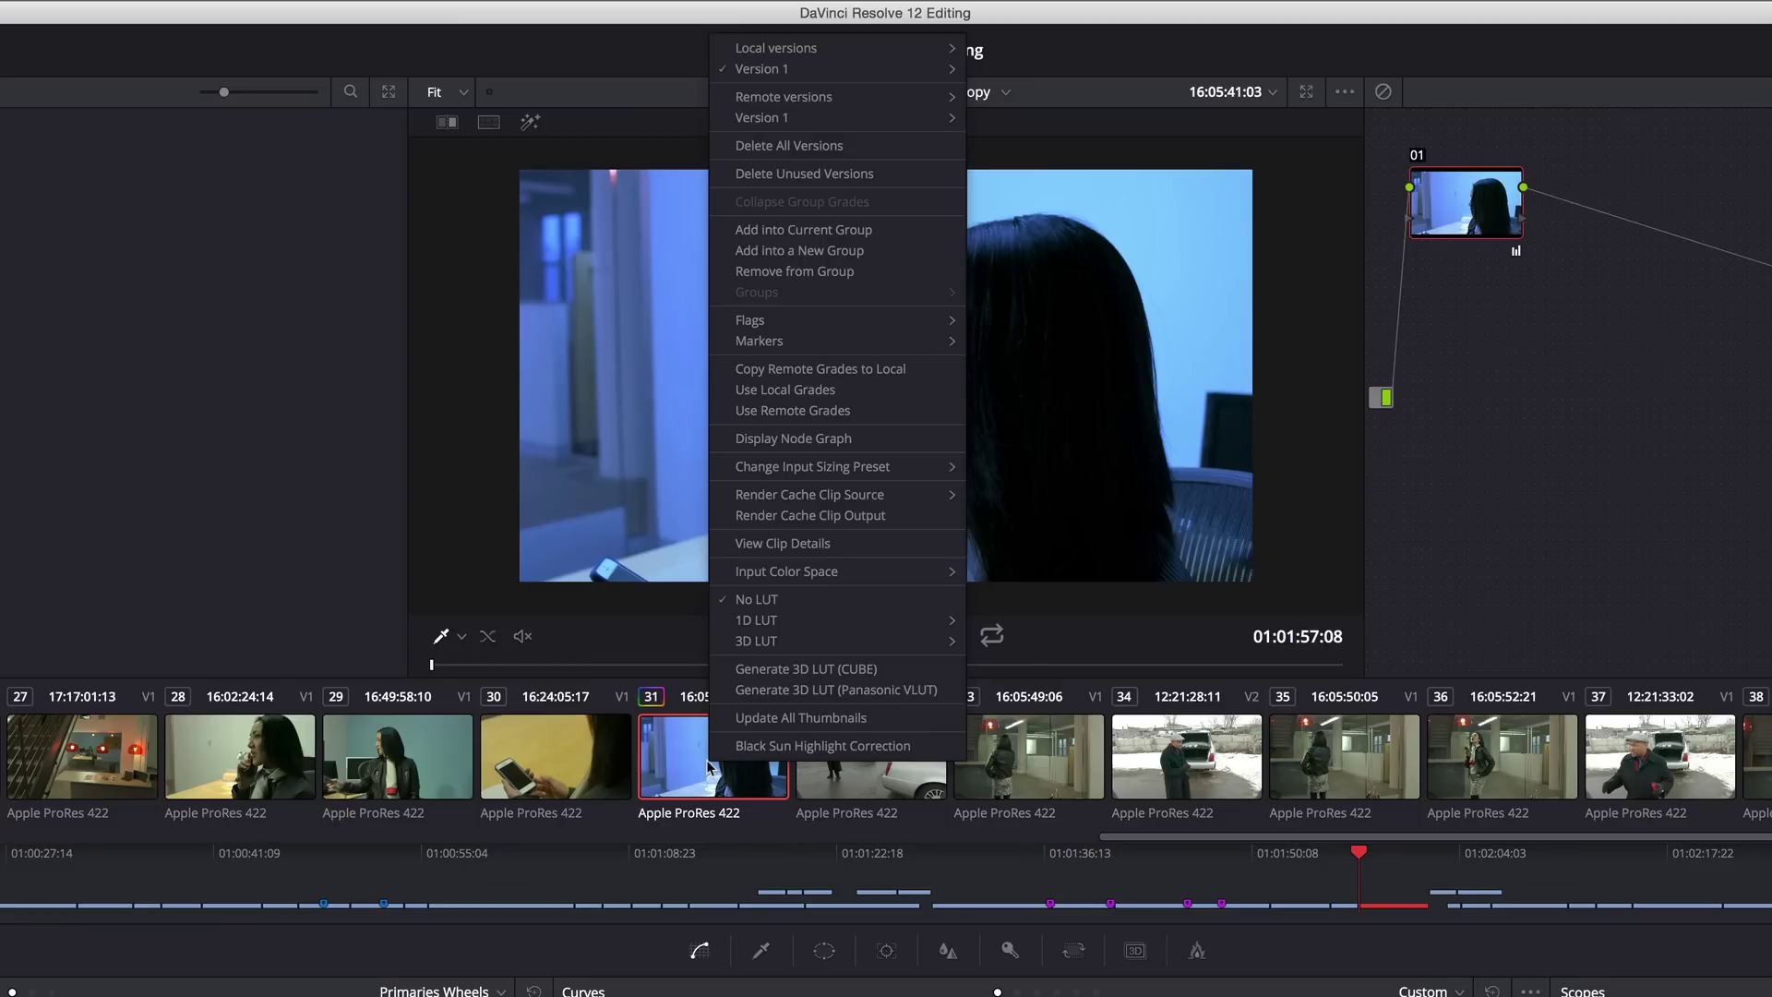
pyautogui.click(784, 411)
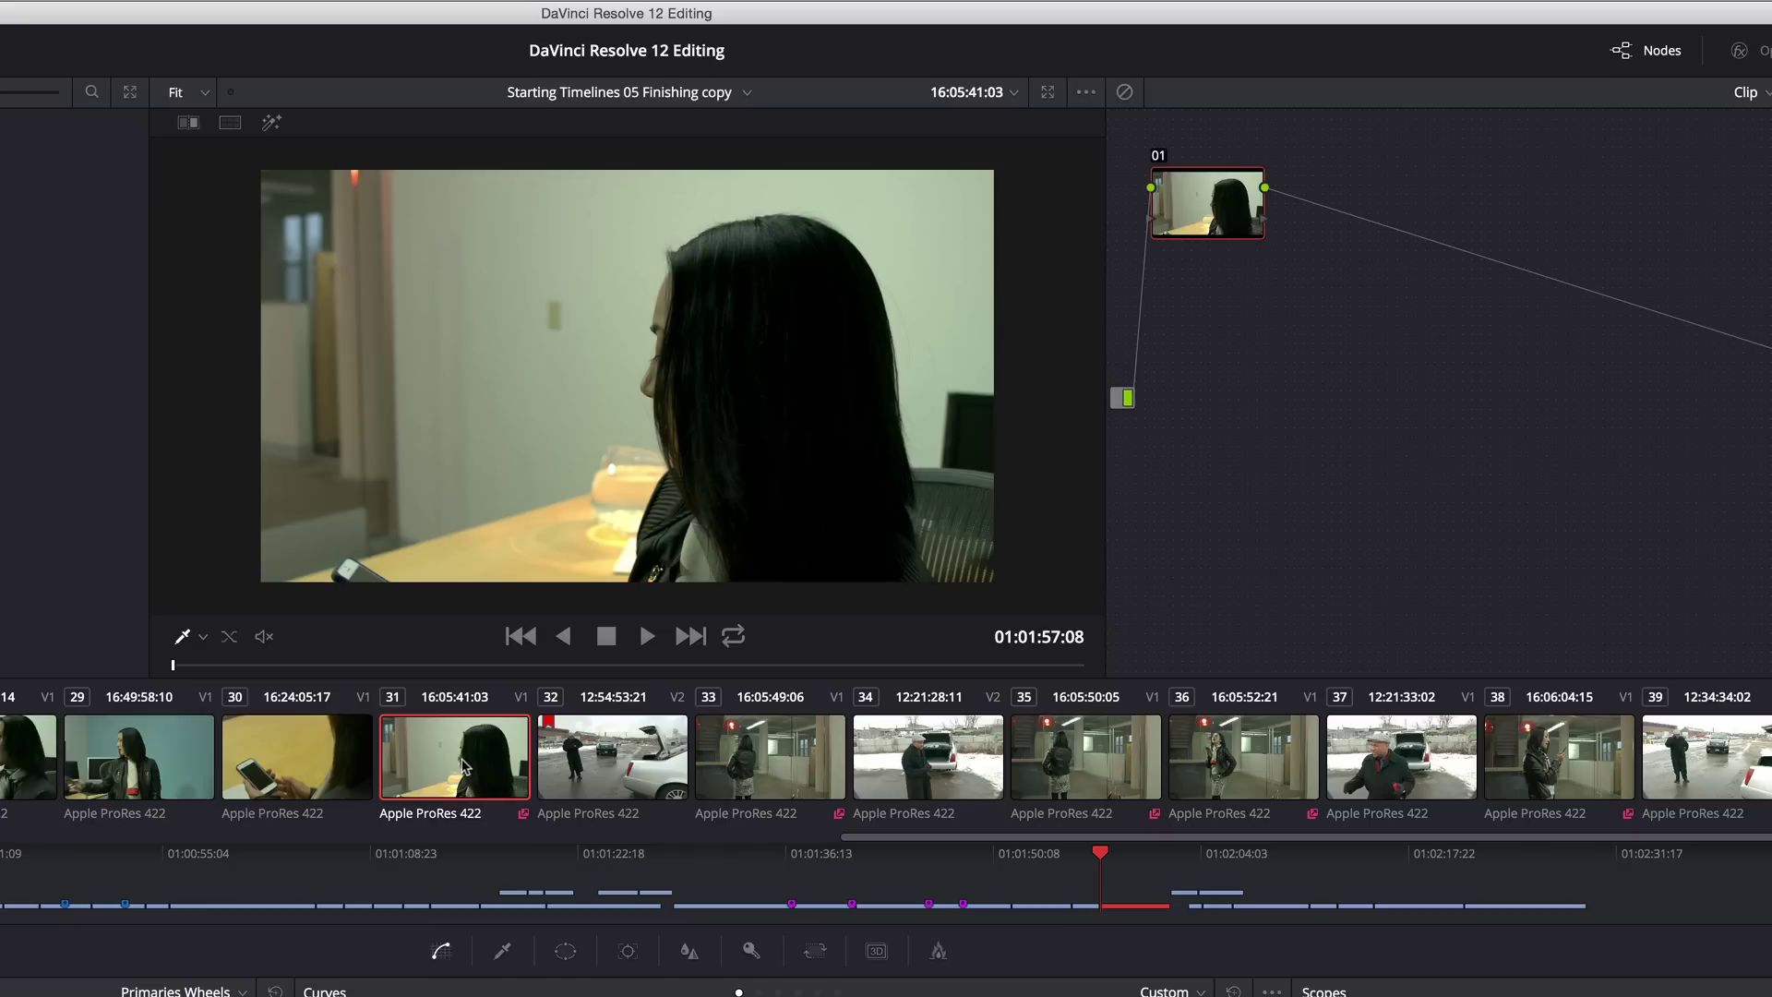
pyautogui.click(798, 794)
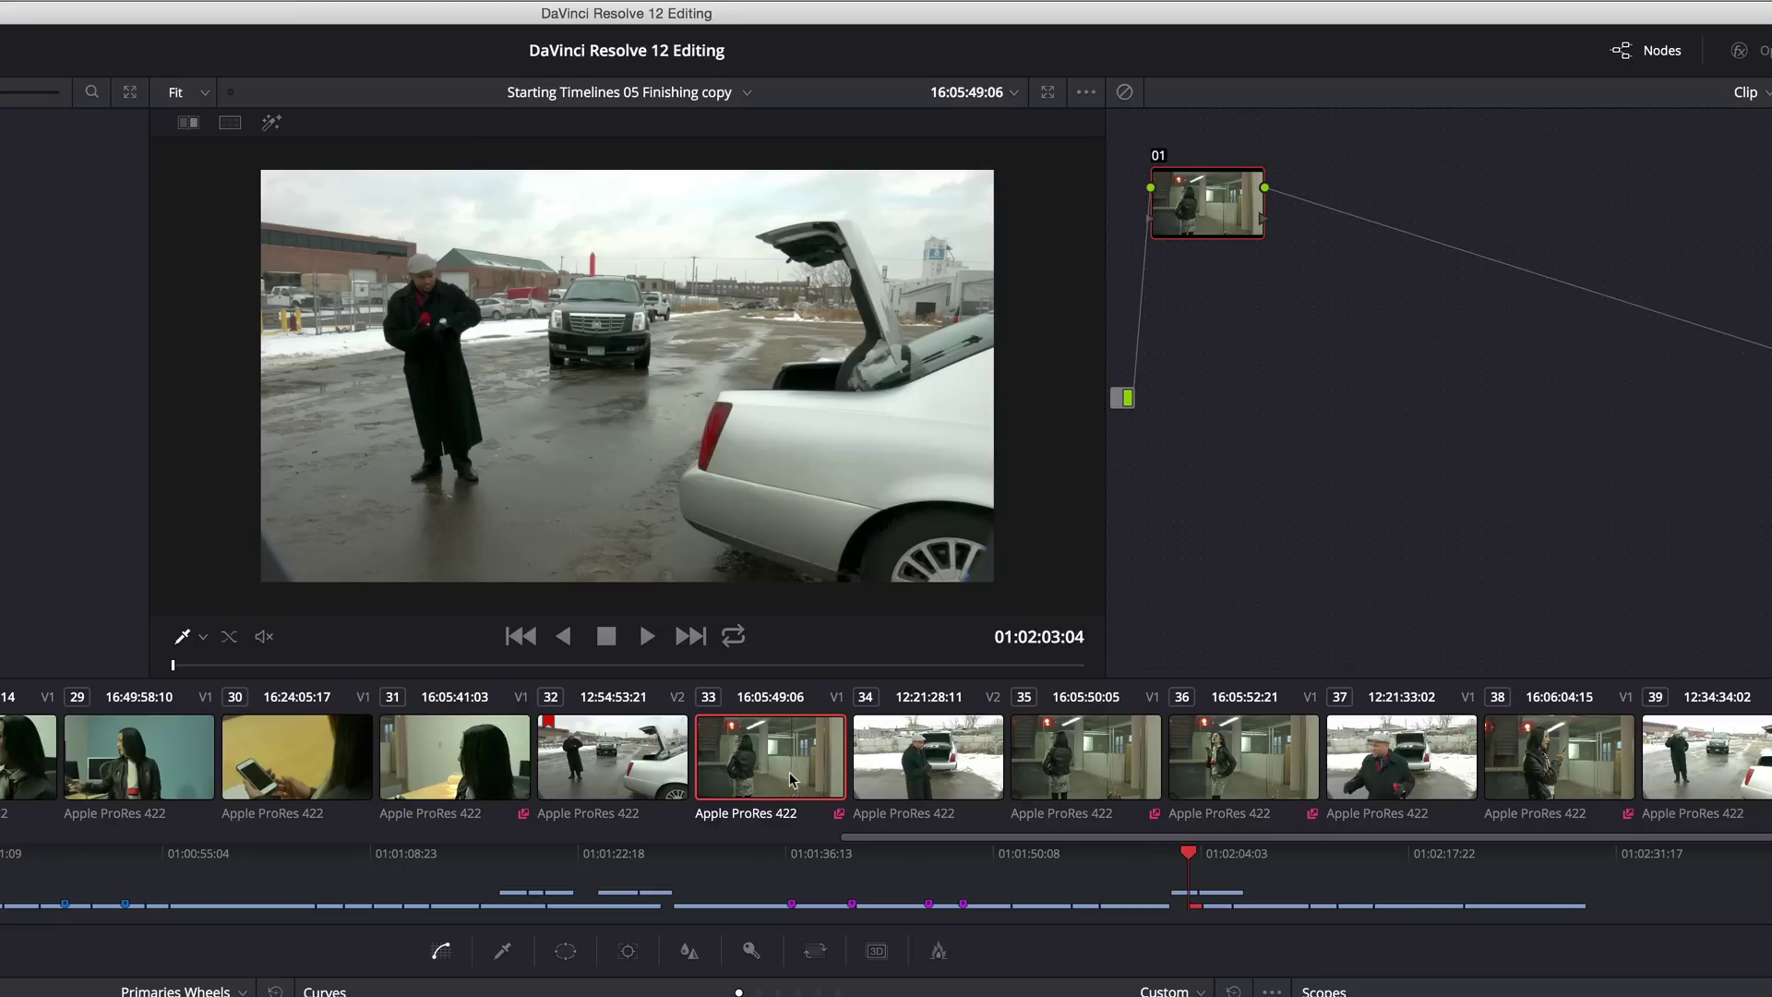
pyautogui.click(1142, 738)
pyautogui.click(1275, 781)
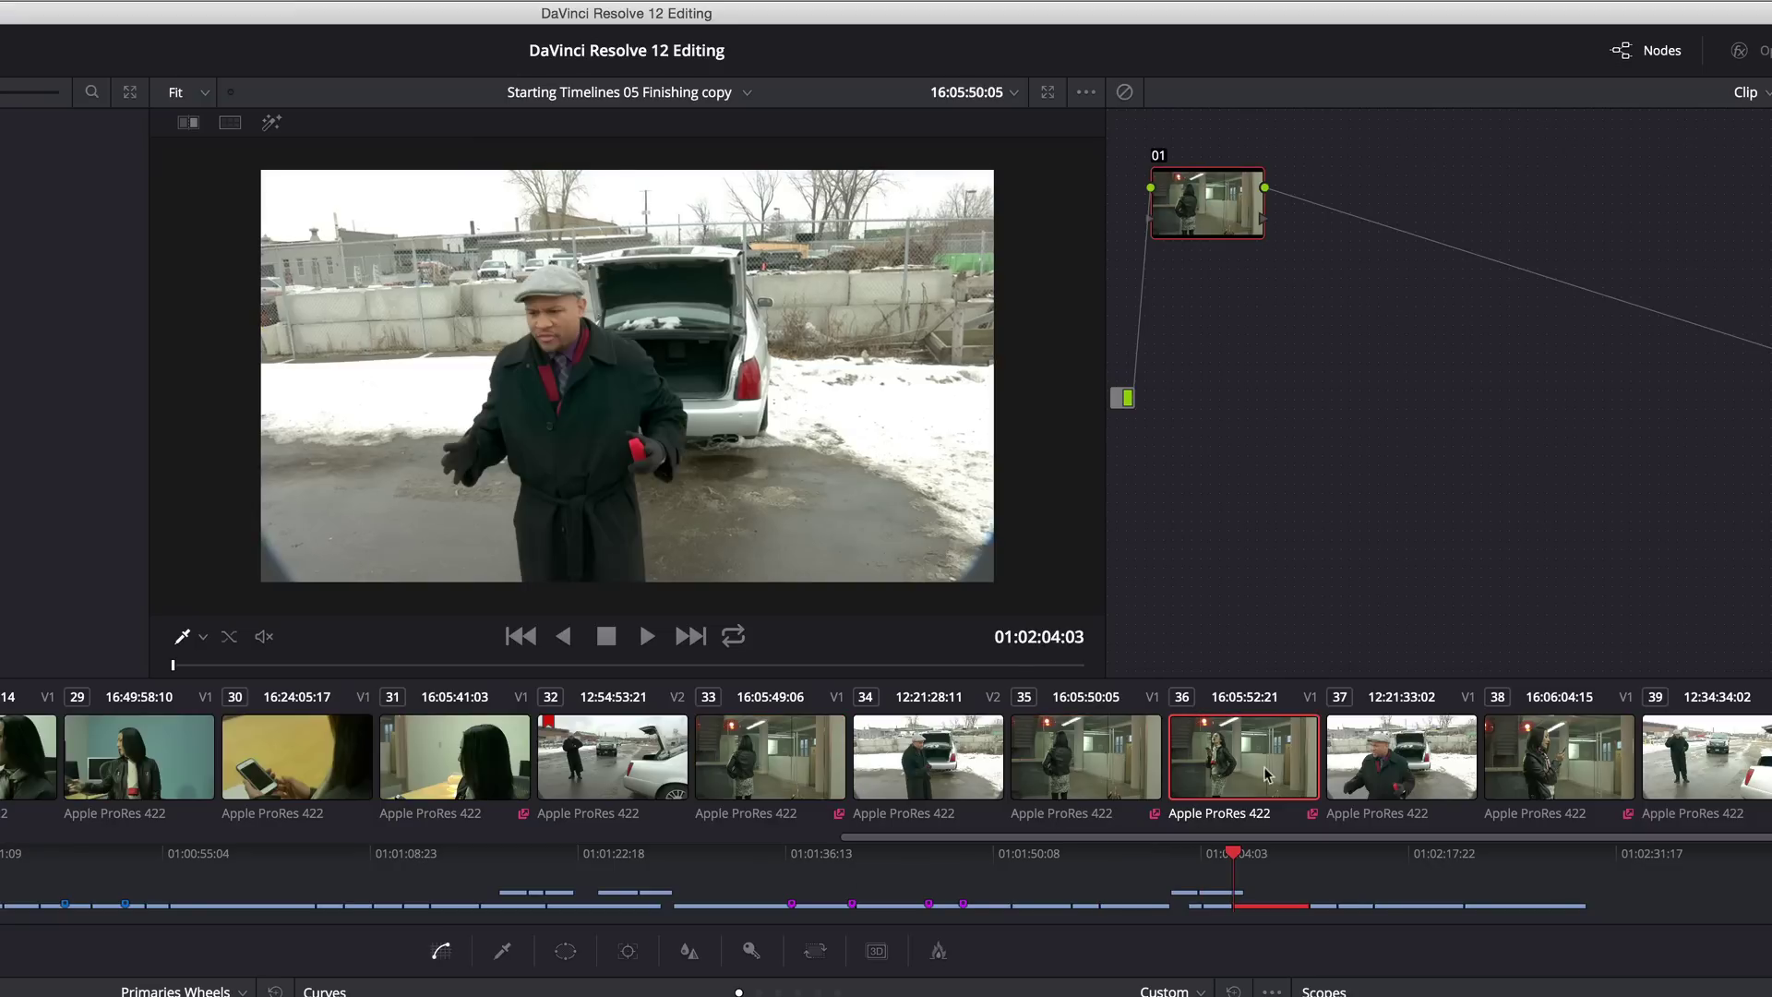
pyautogui.click(1556, 752)
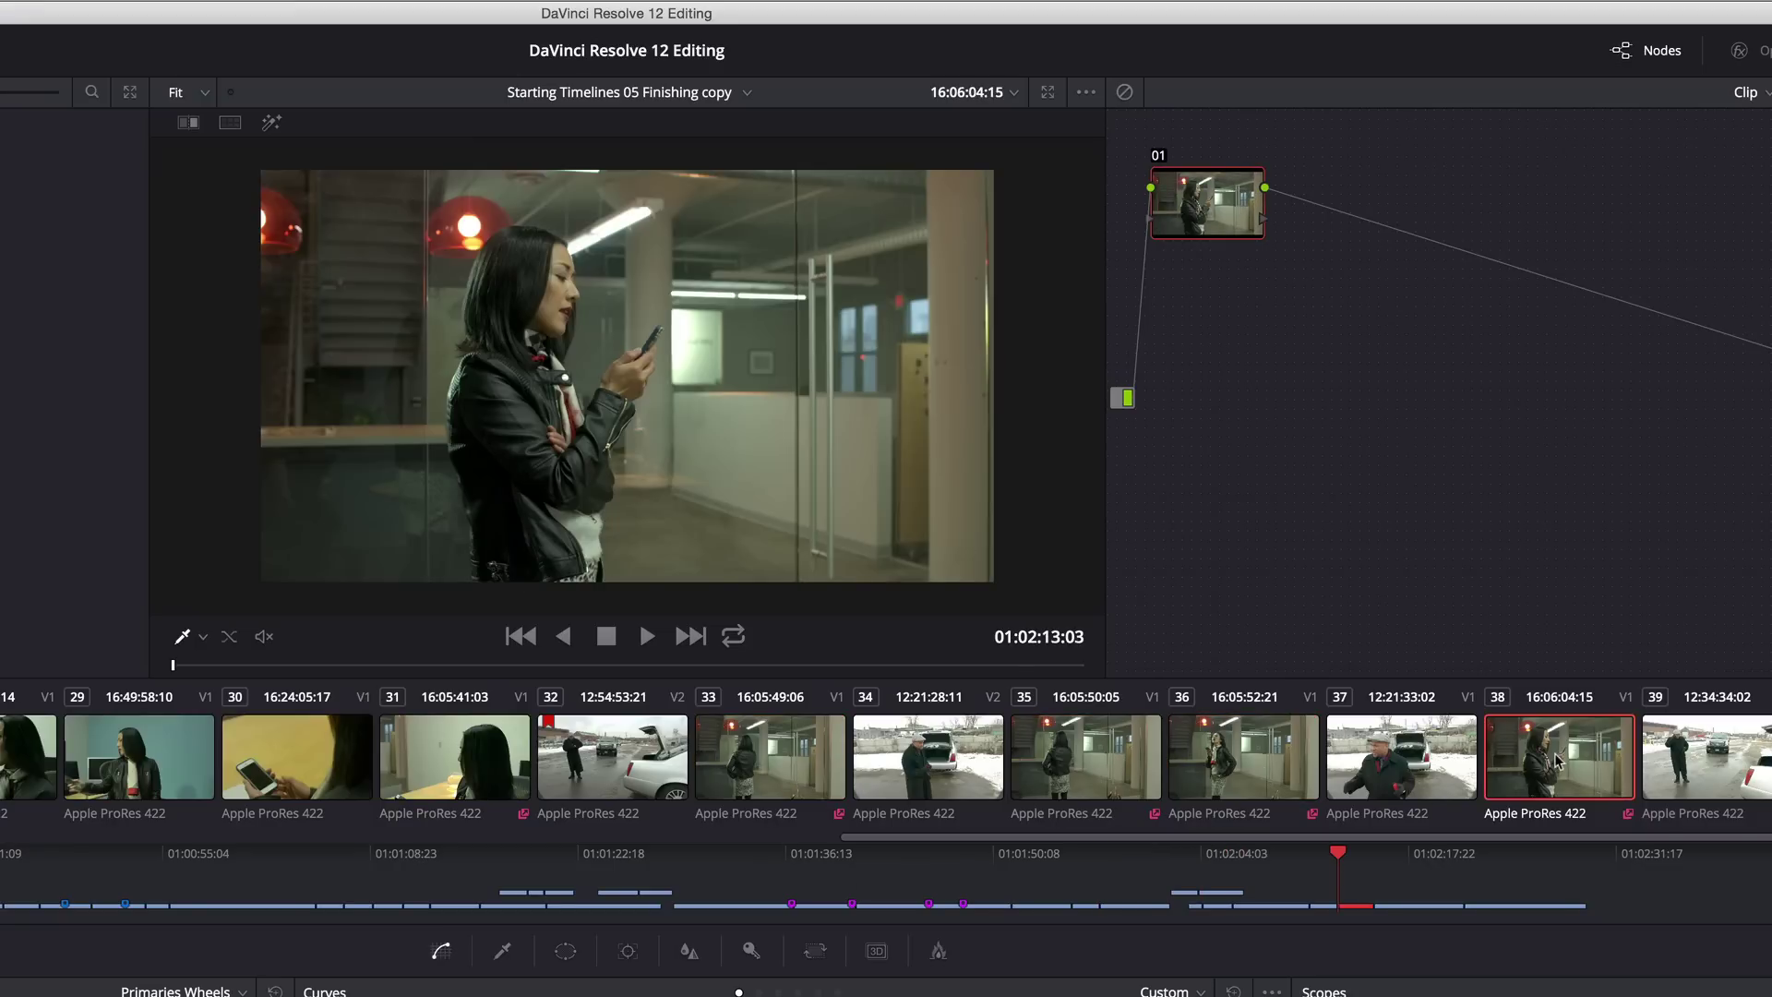
pyautogui.click(417, 780)
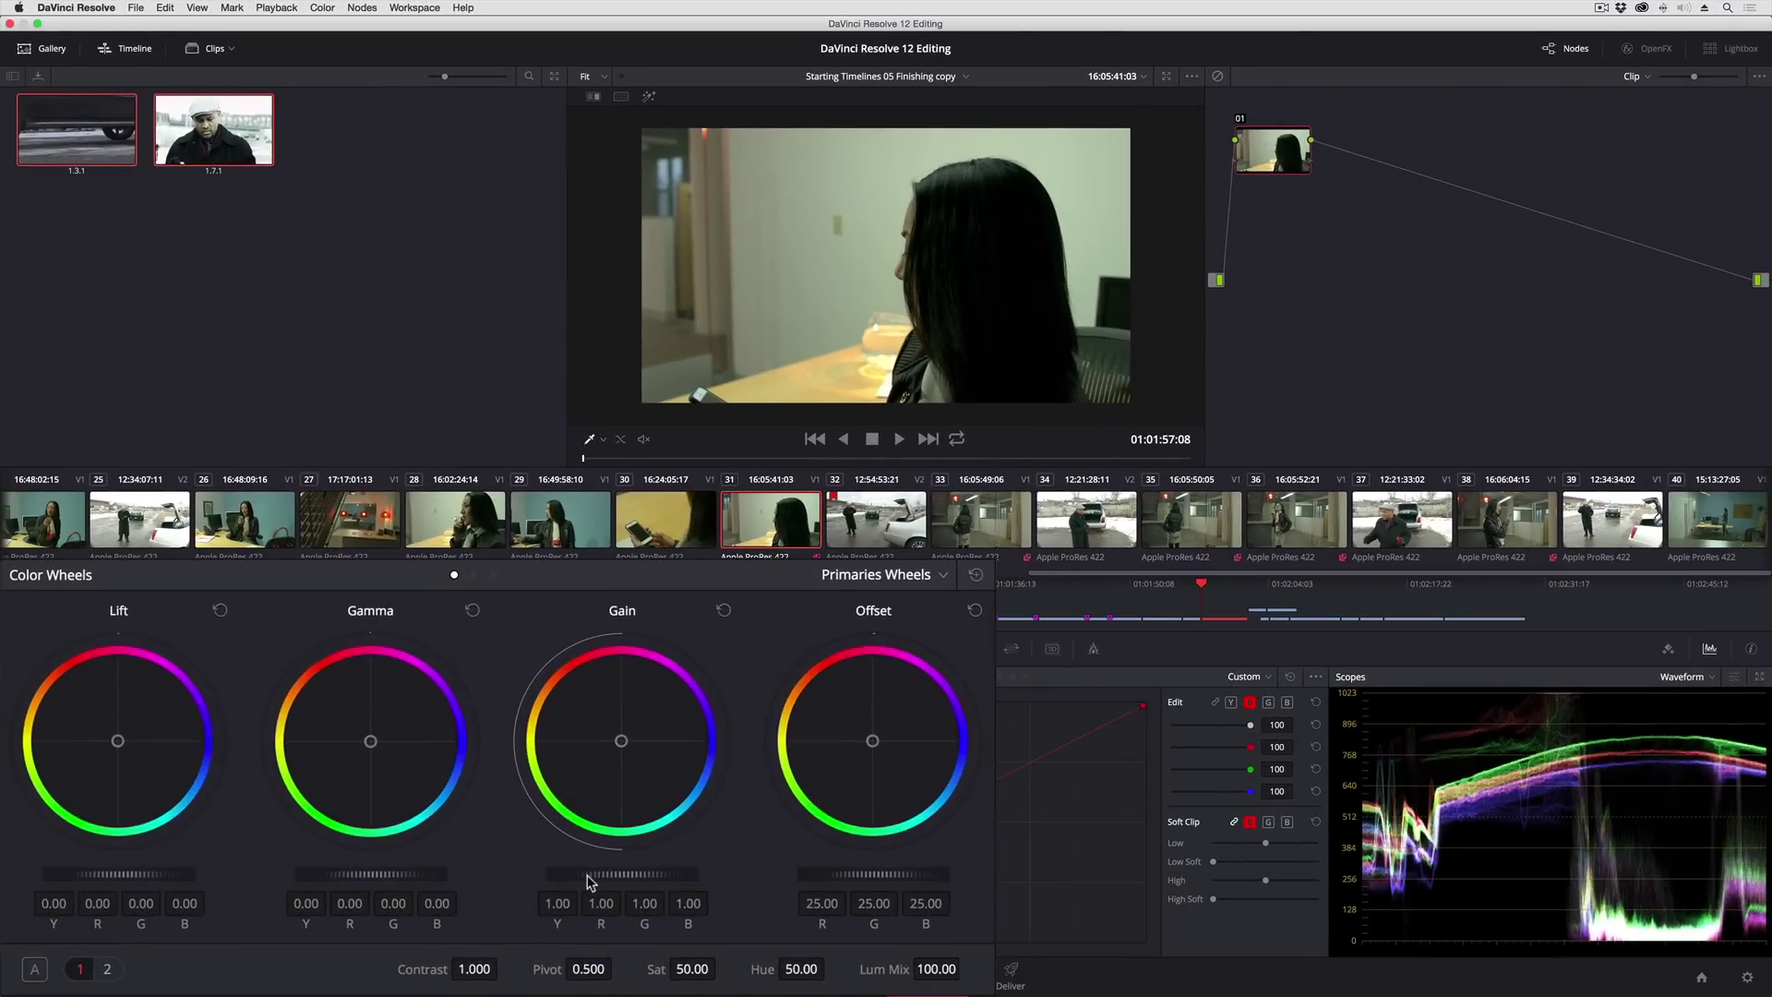
# Raise Gain to 1.13, nudge Lift down, lift Gamma to 0.04, and lean the Gain wheel to blue 1.25.
pyautogui.moveTo(584, 871); pyautogui.dragTo(699, 879)
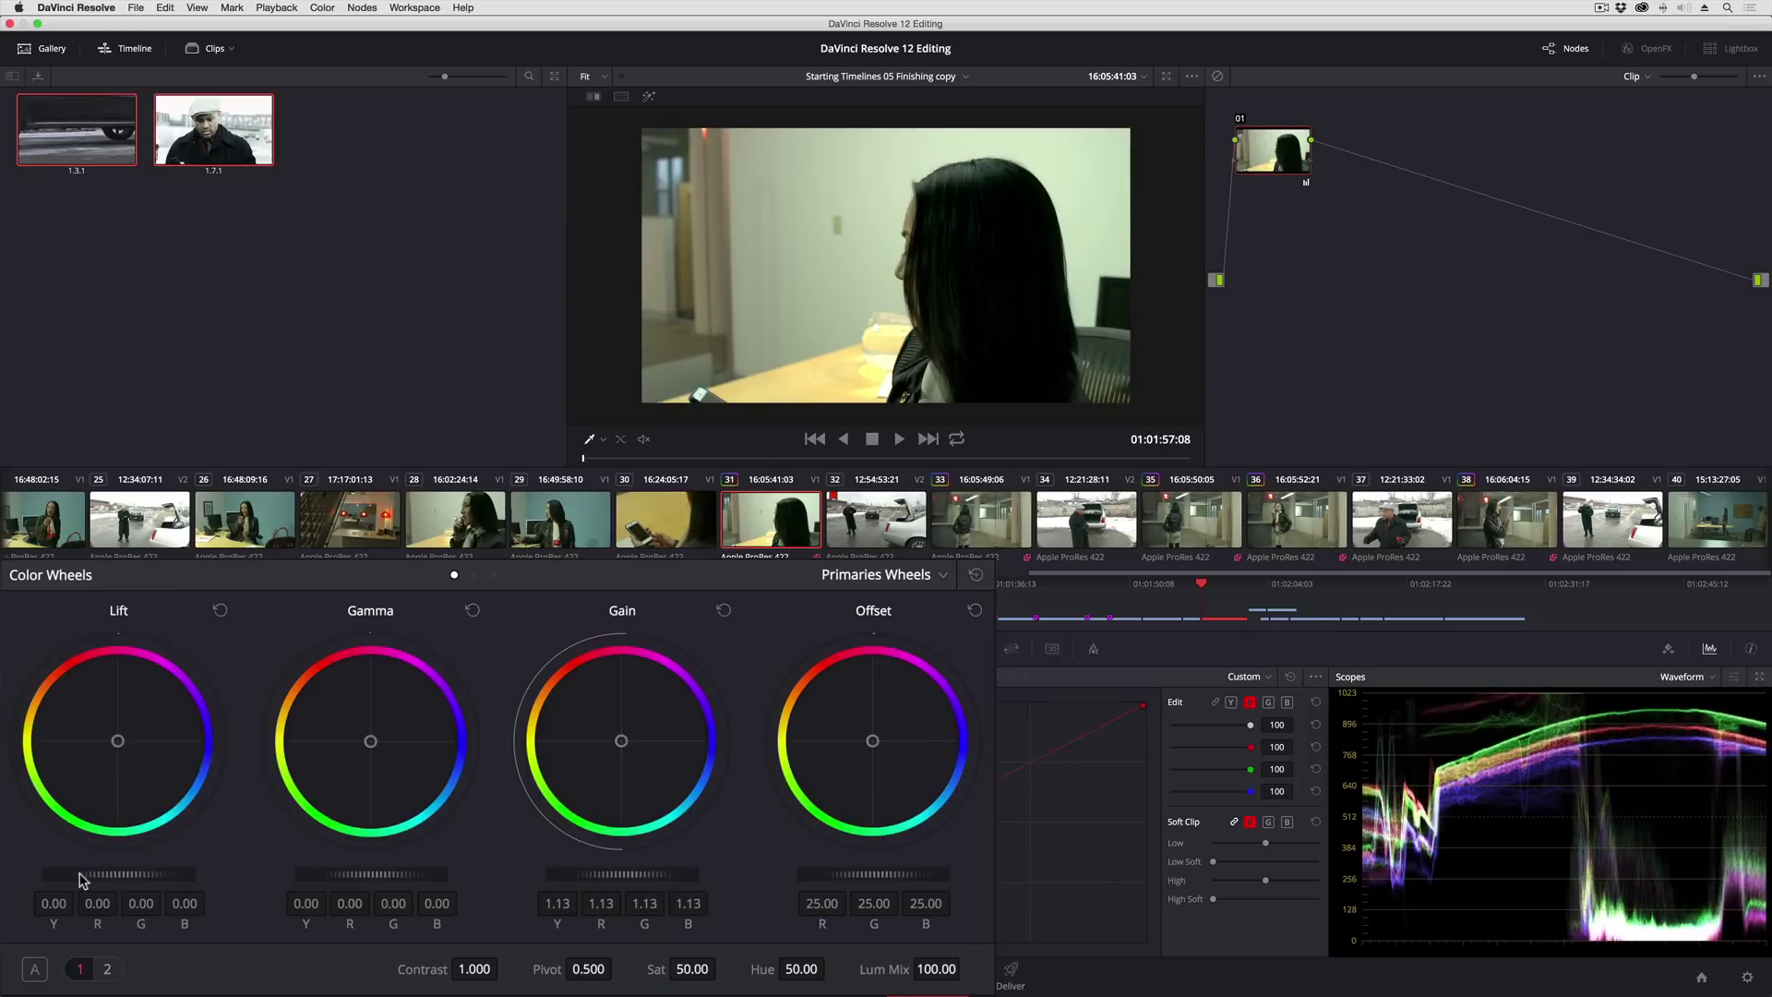
pyautogui.moveTo(118, 878); pyautogui.dragTo(111, 874)
pyautogui.moveTo(323, 868); pyautogui.dragTo(452, 886)
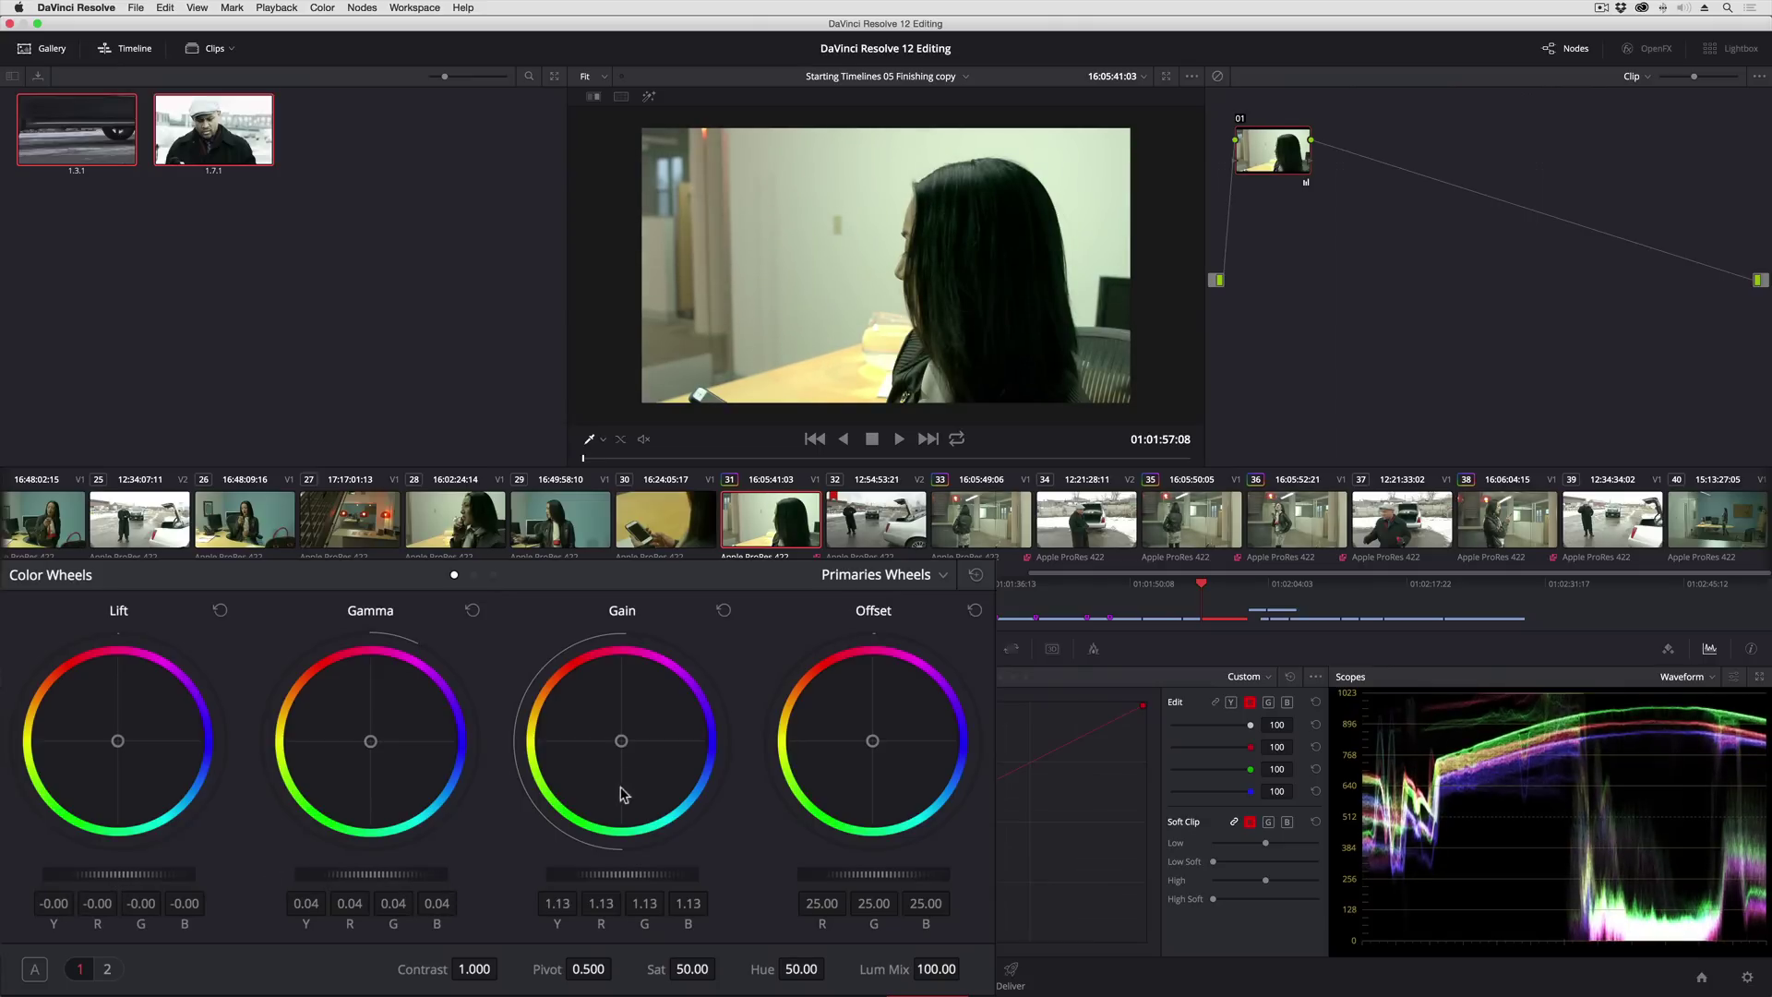
pyautogui.moveTo(622, 779); pyautogui.dragTo(677, 789)
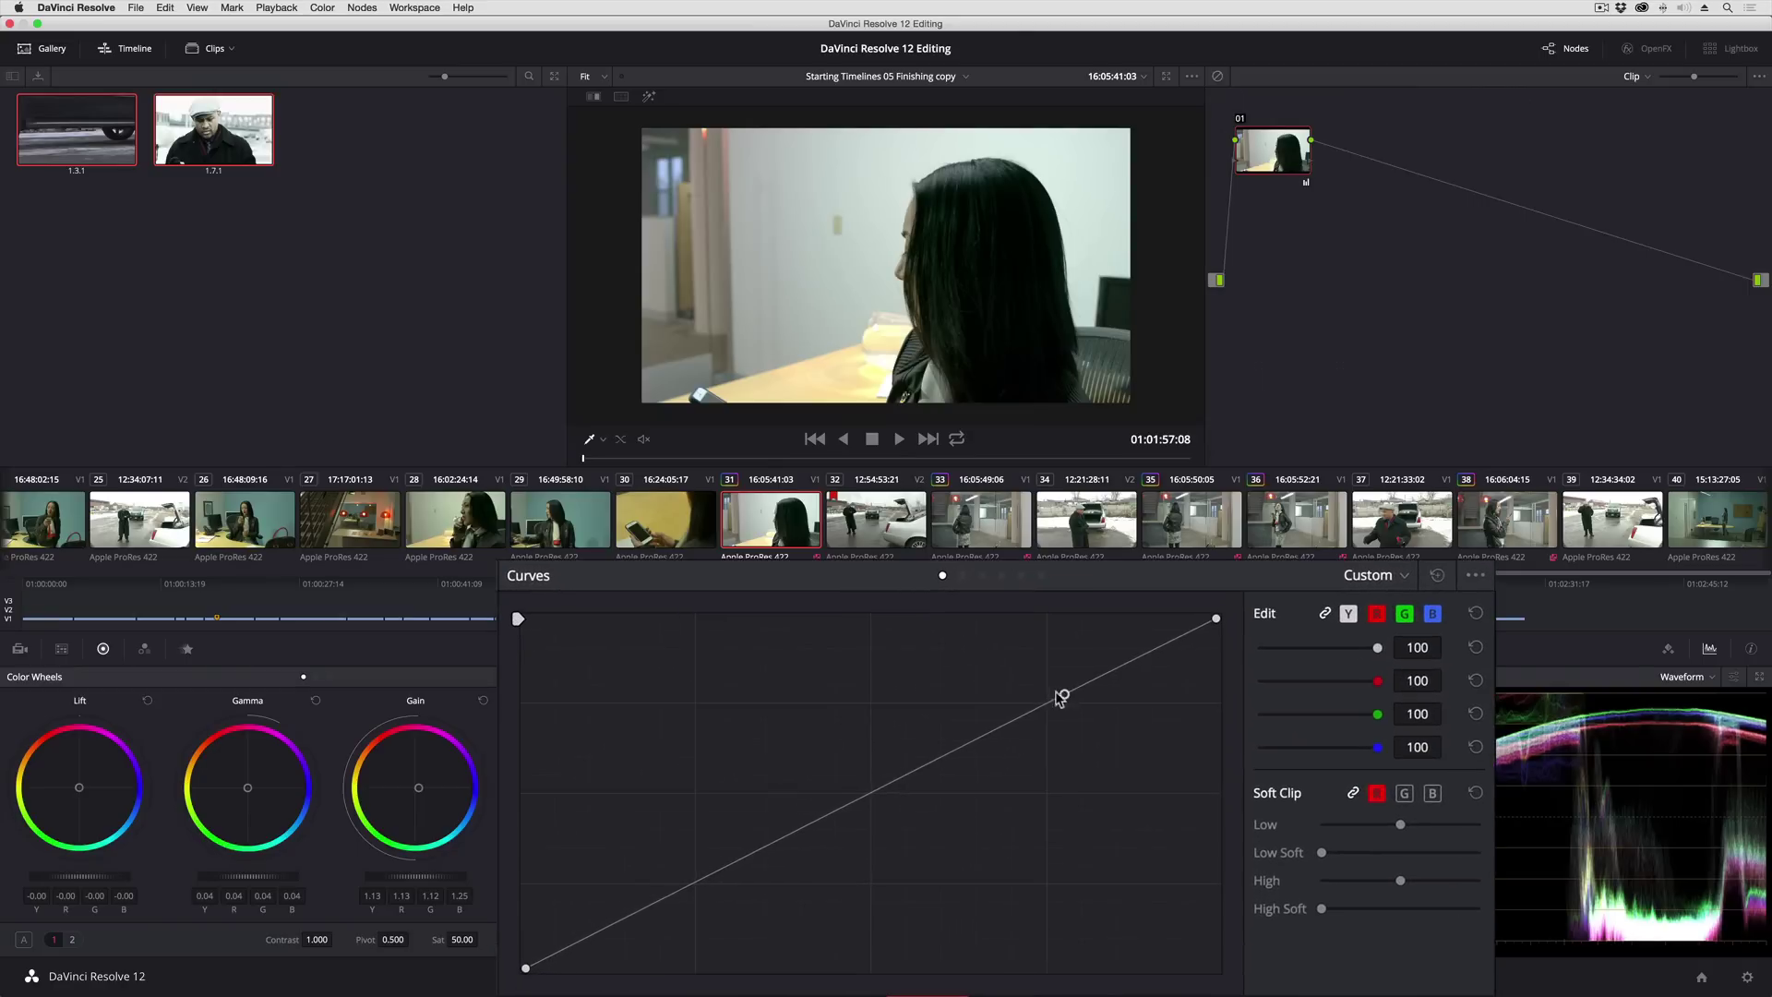
# Shape an S-curve on the luminance curve by raising an upper point and pulling lower points down.
pyautogui.moveTo(1039, 758); pyautogui.dragTo(1027, 749)
pyautogui.moveTo(1043, 685); pyautogui.dragTo(1042, 673)
pyautogui.moveTo(766, 832); pyautogui.dragTo(762, 849)
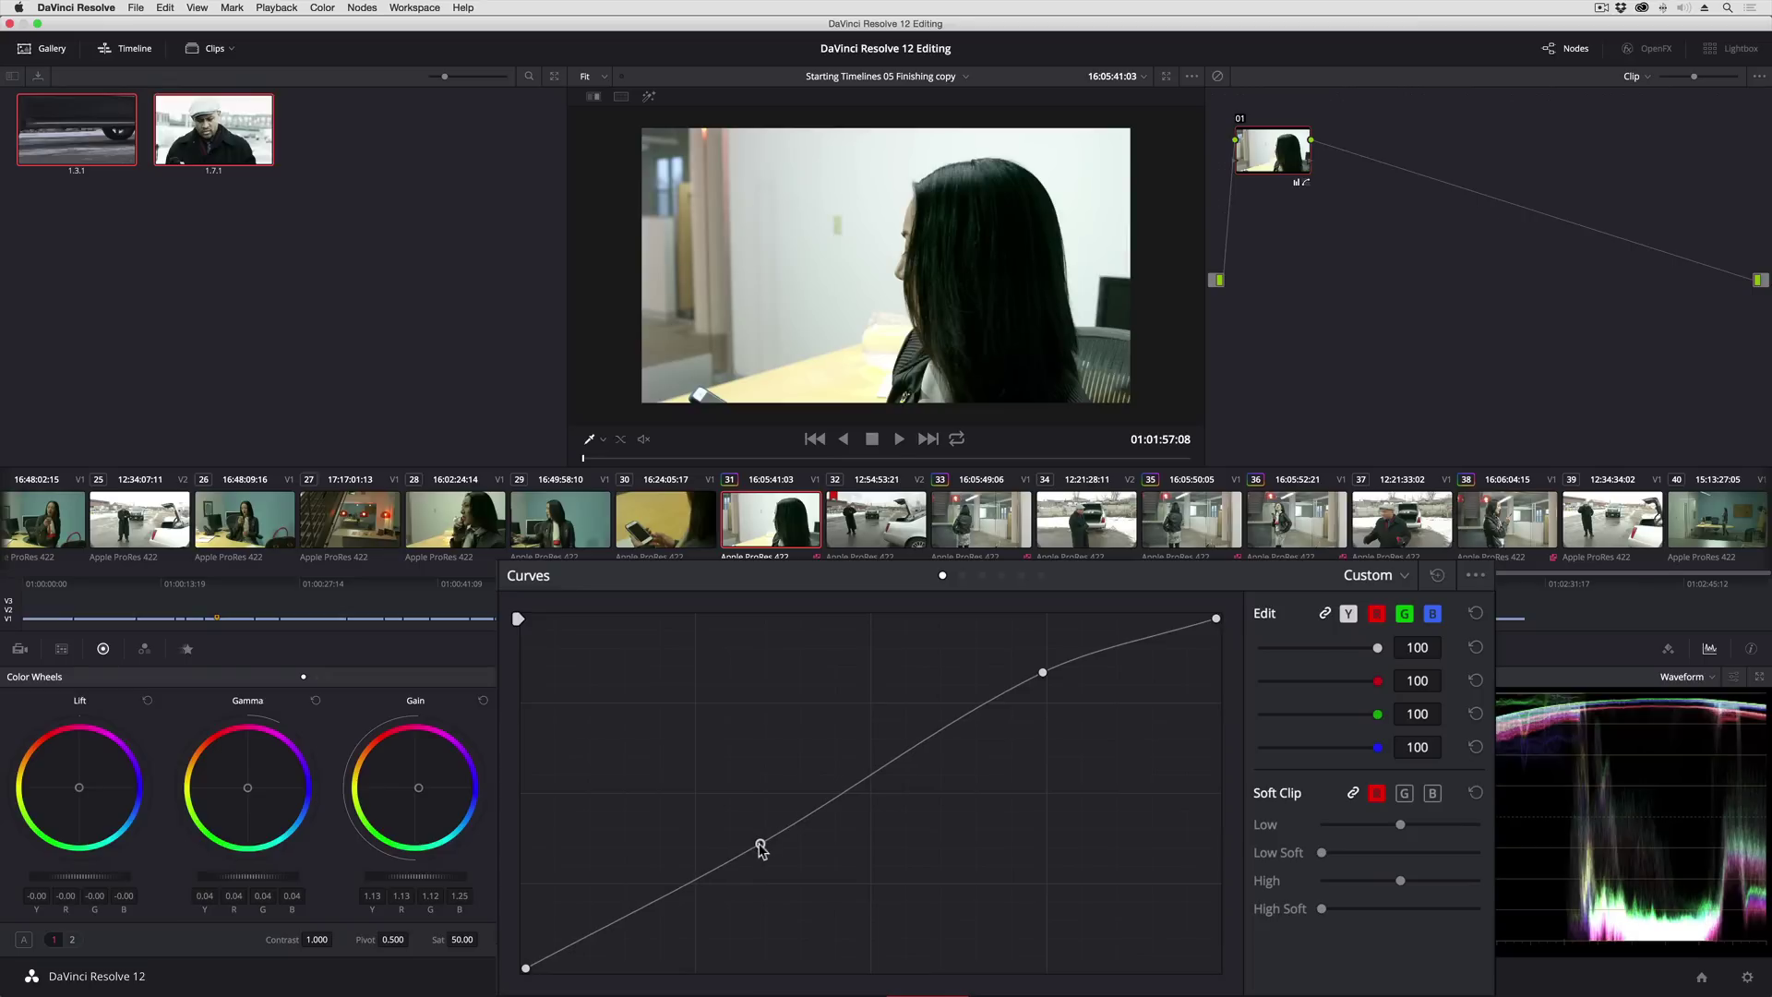
pyautogui.click(648, 910)
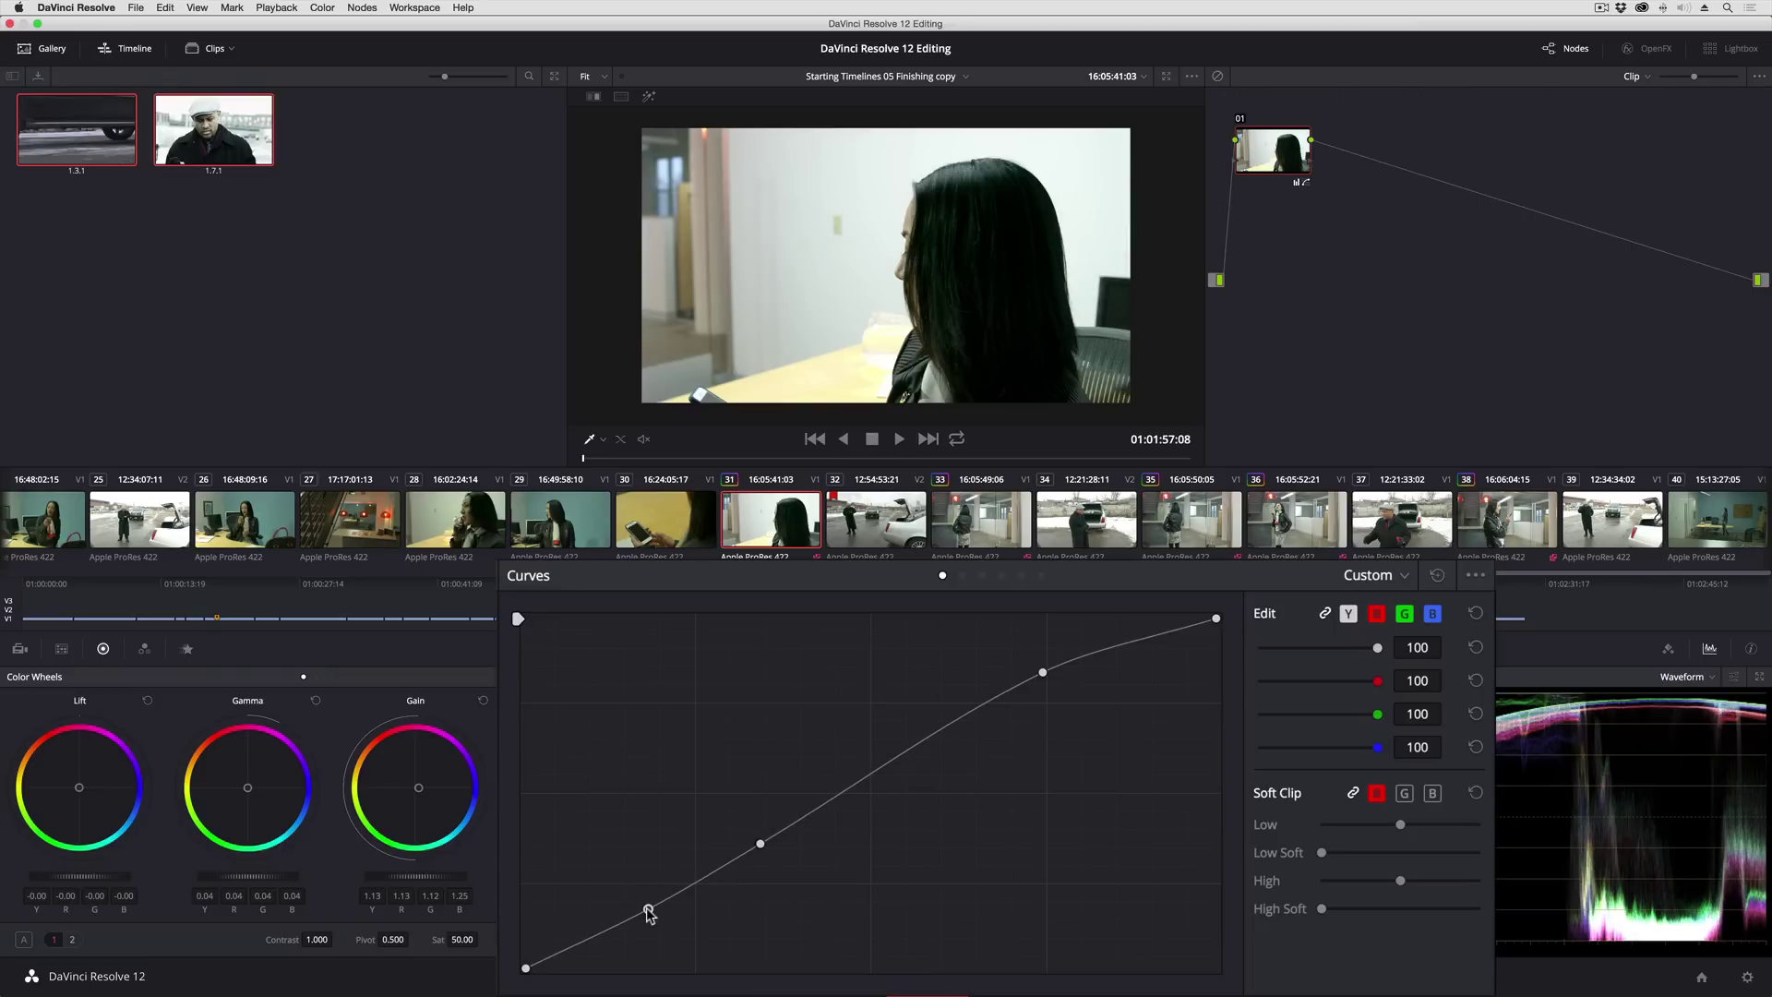
# Toggle node 01 on and off to compare the grade with the original, leaving it disabled.
pyautogui.click(1239, 119)
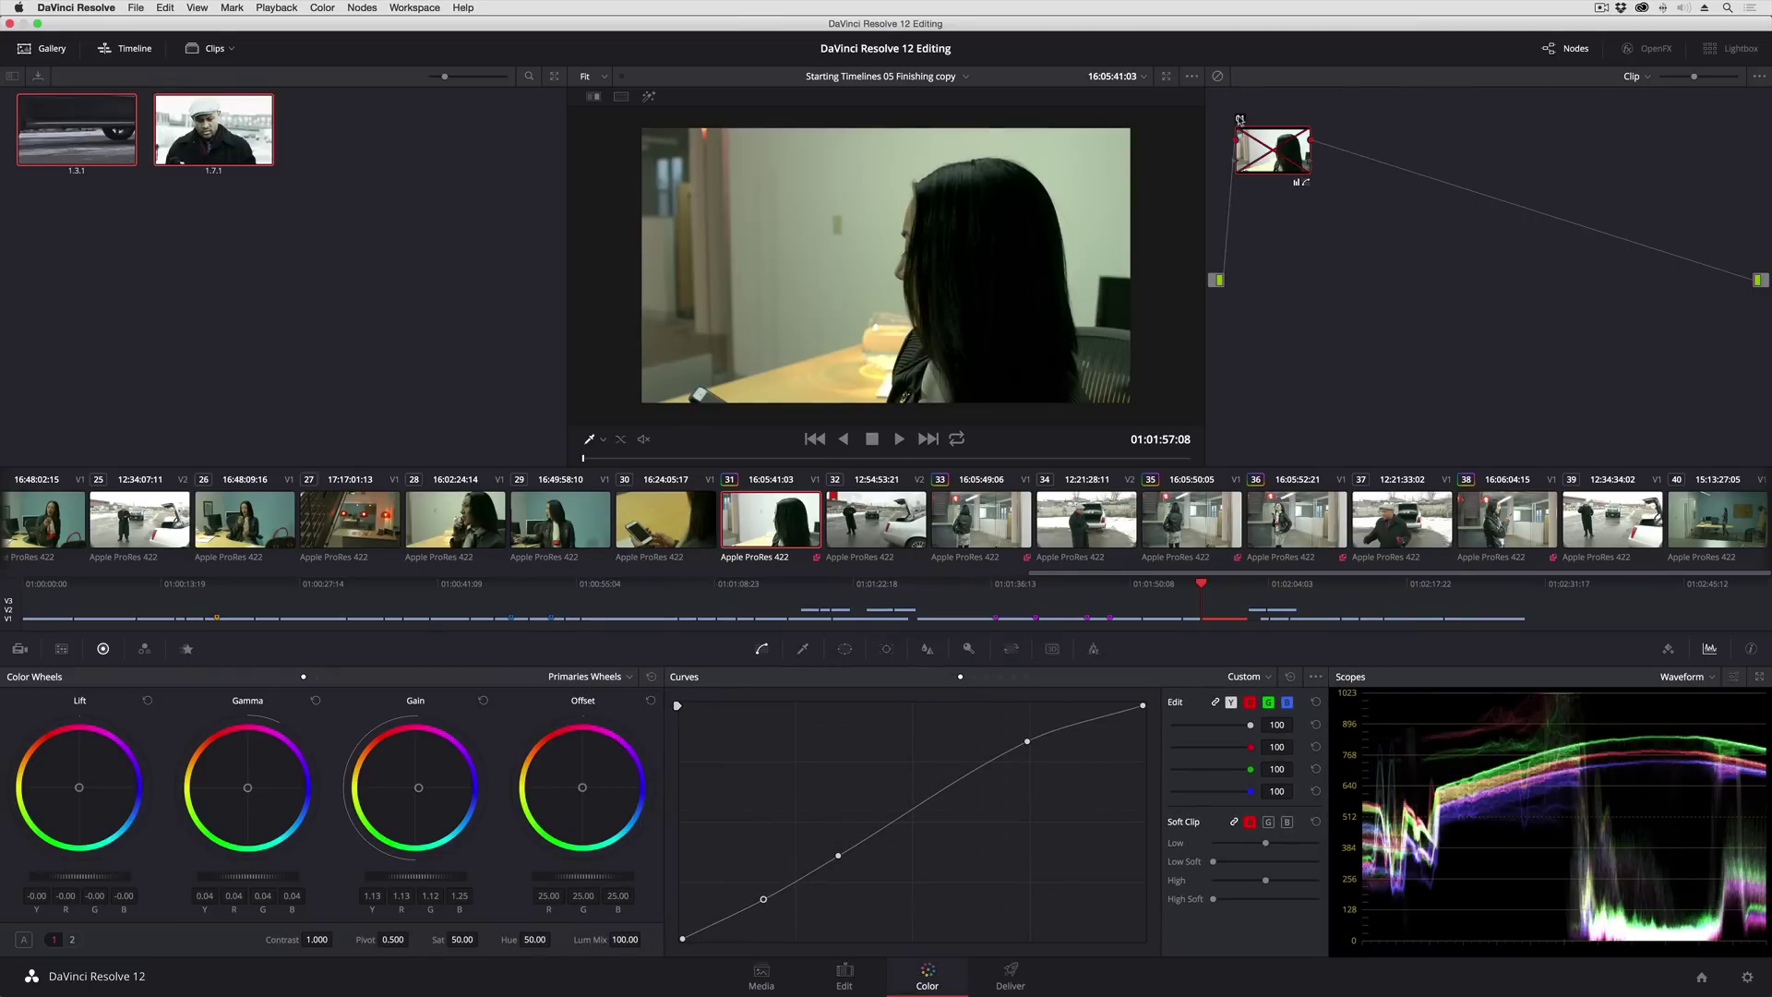
pyautogui.click(1239, 119)
pyautogui.click(1239, 119)
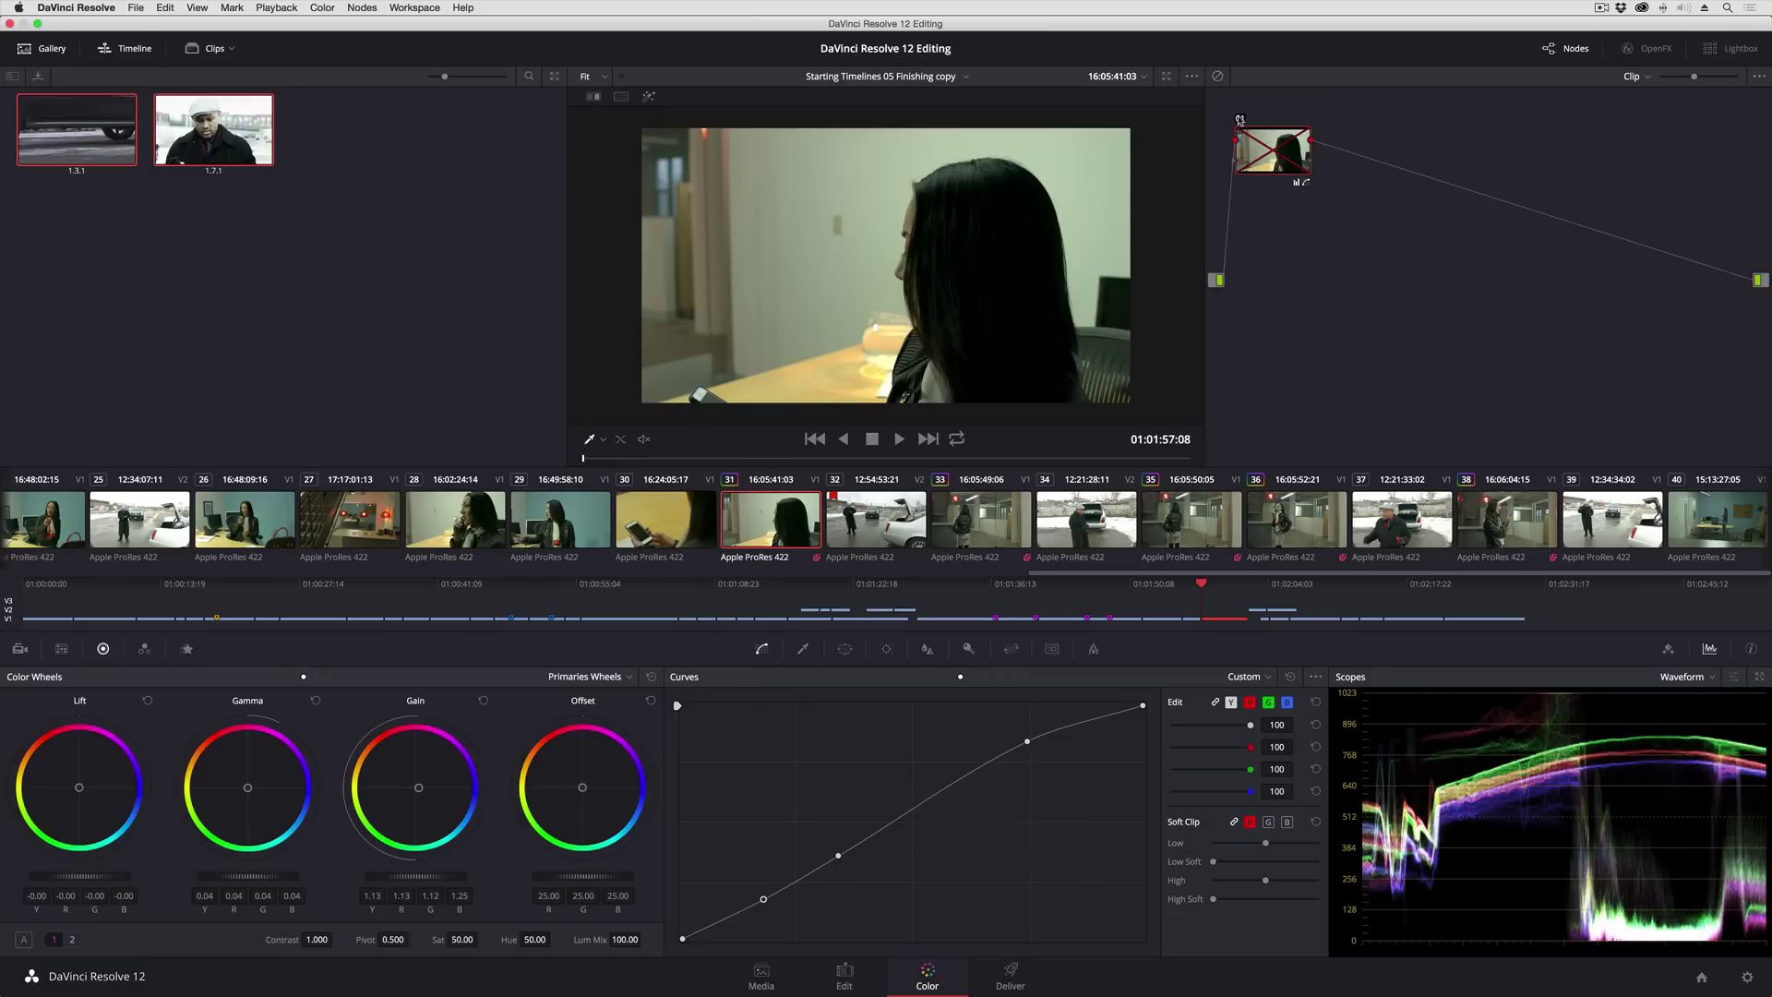
# Re-enable node 01 so clip 31's curve and 1.13 gain look return.
pyautogui.click(1239, 119)
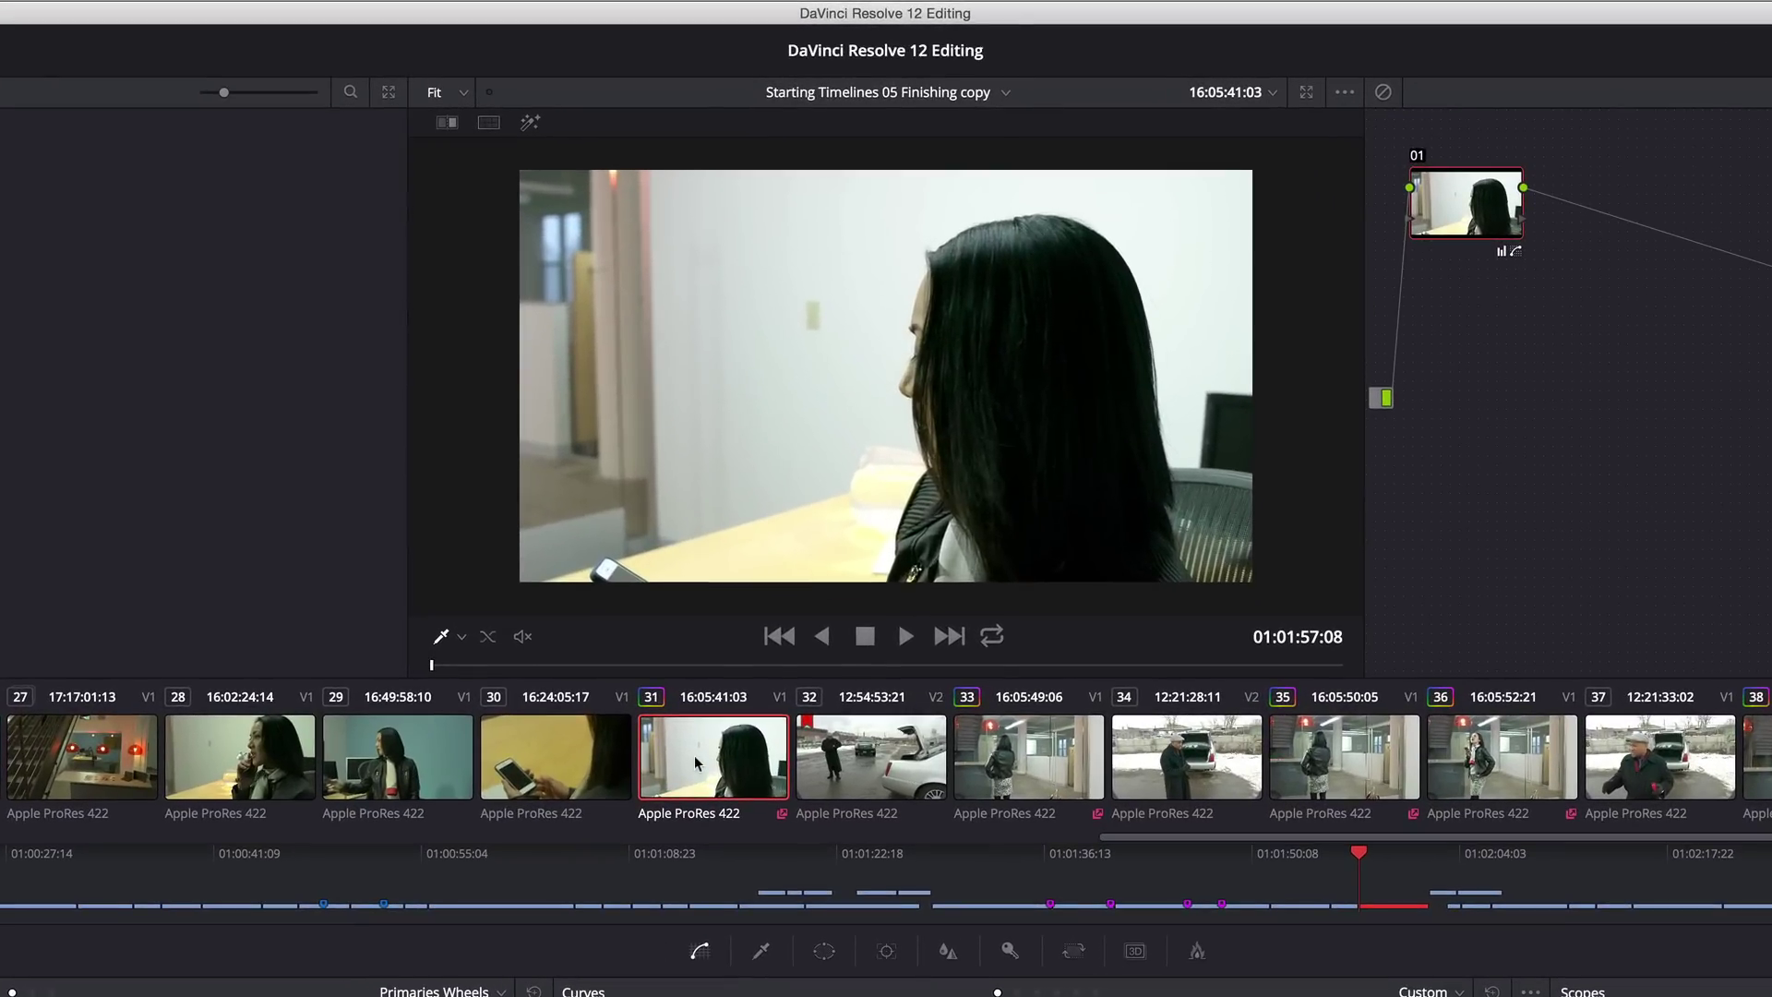
# Choose Copy Remote Grades to Local from clip 31's context menu.
pyautogui.rightClick(738, 768)
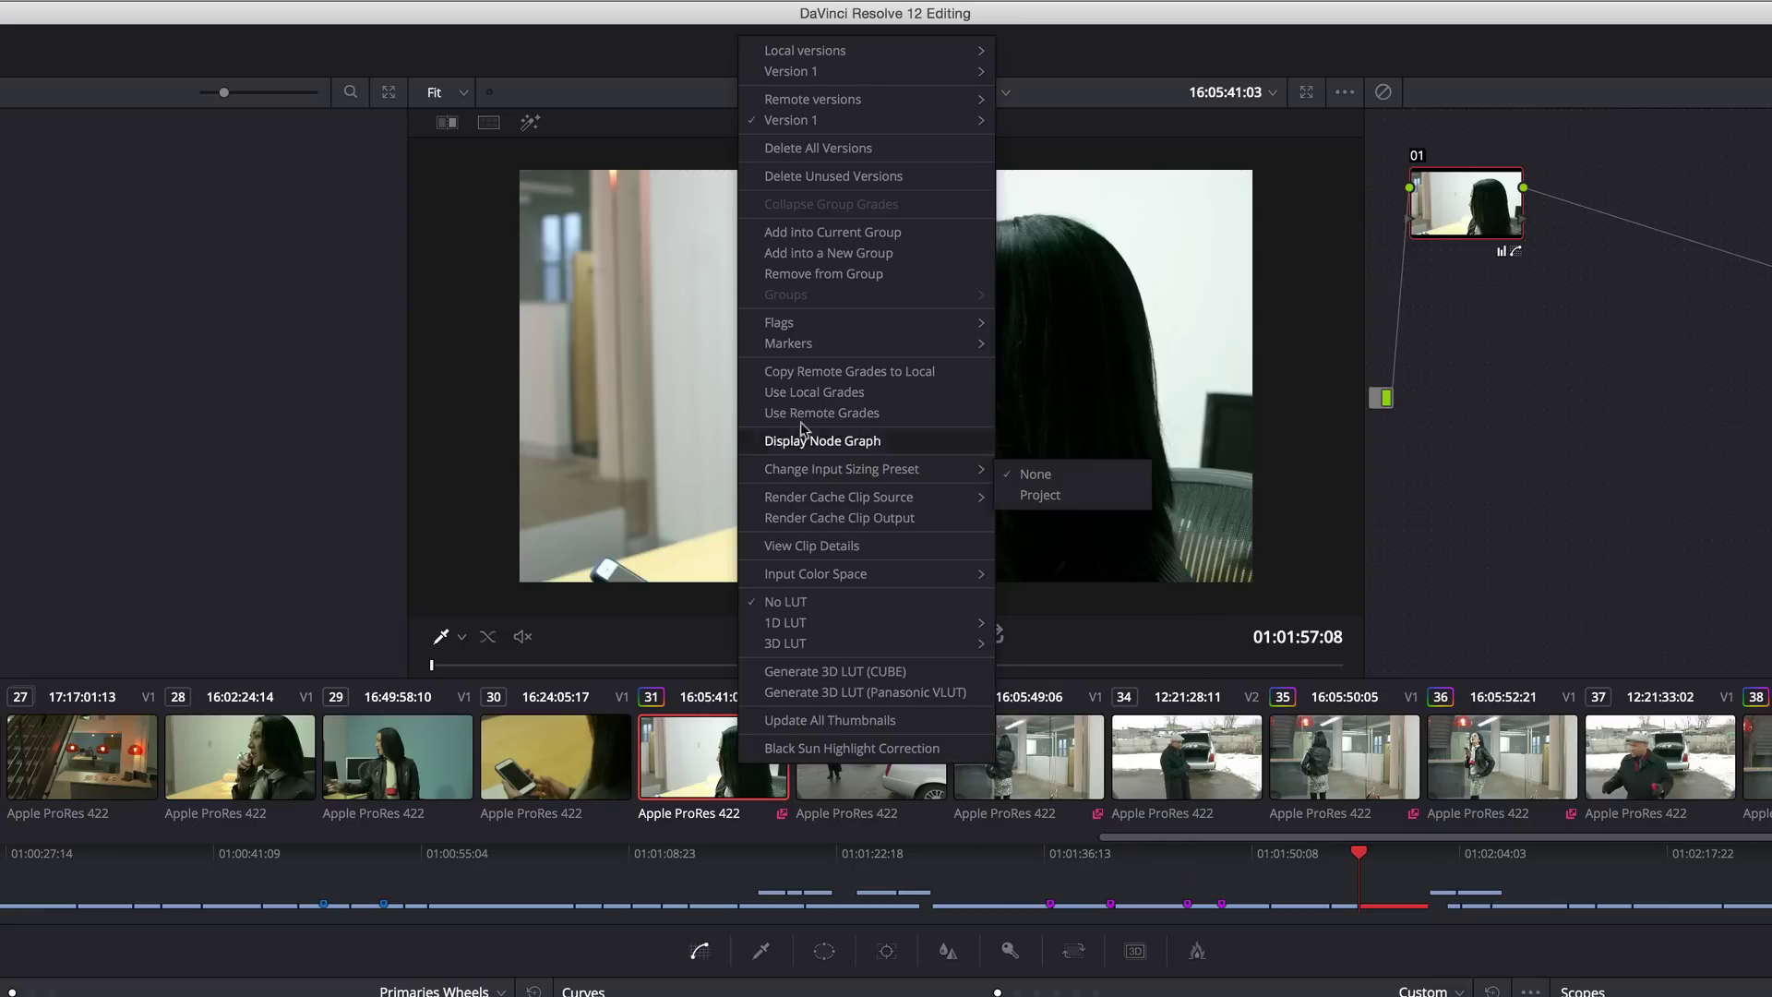
pyautogui.click(793, 371)
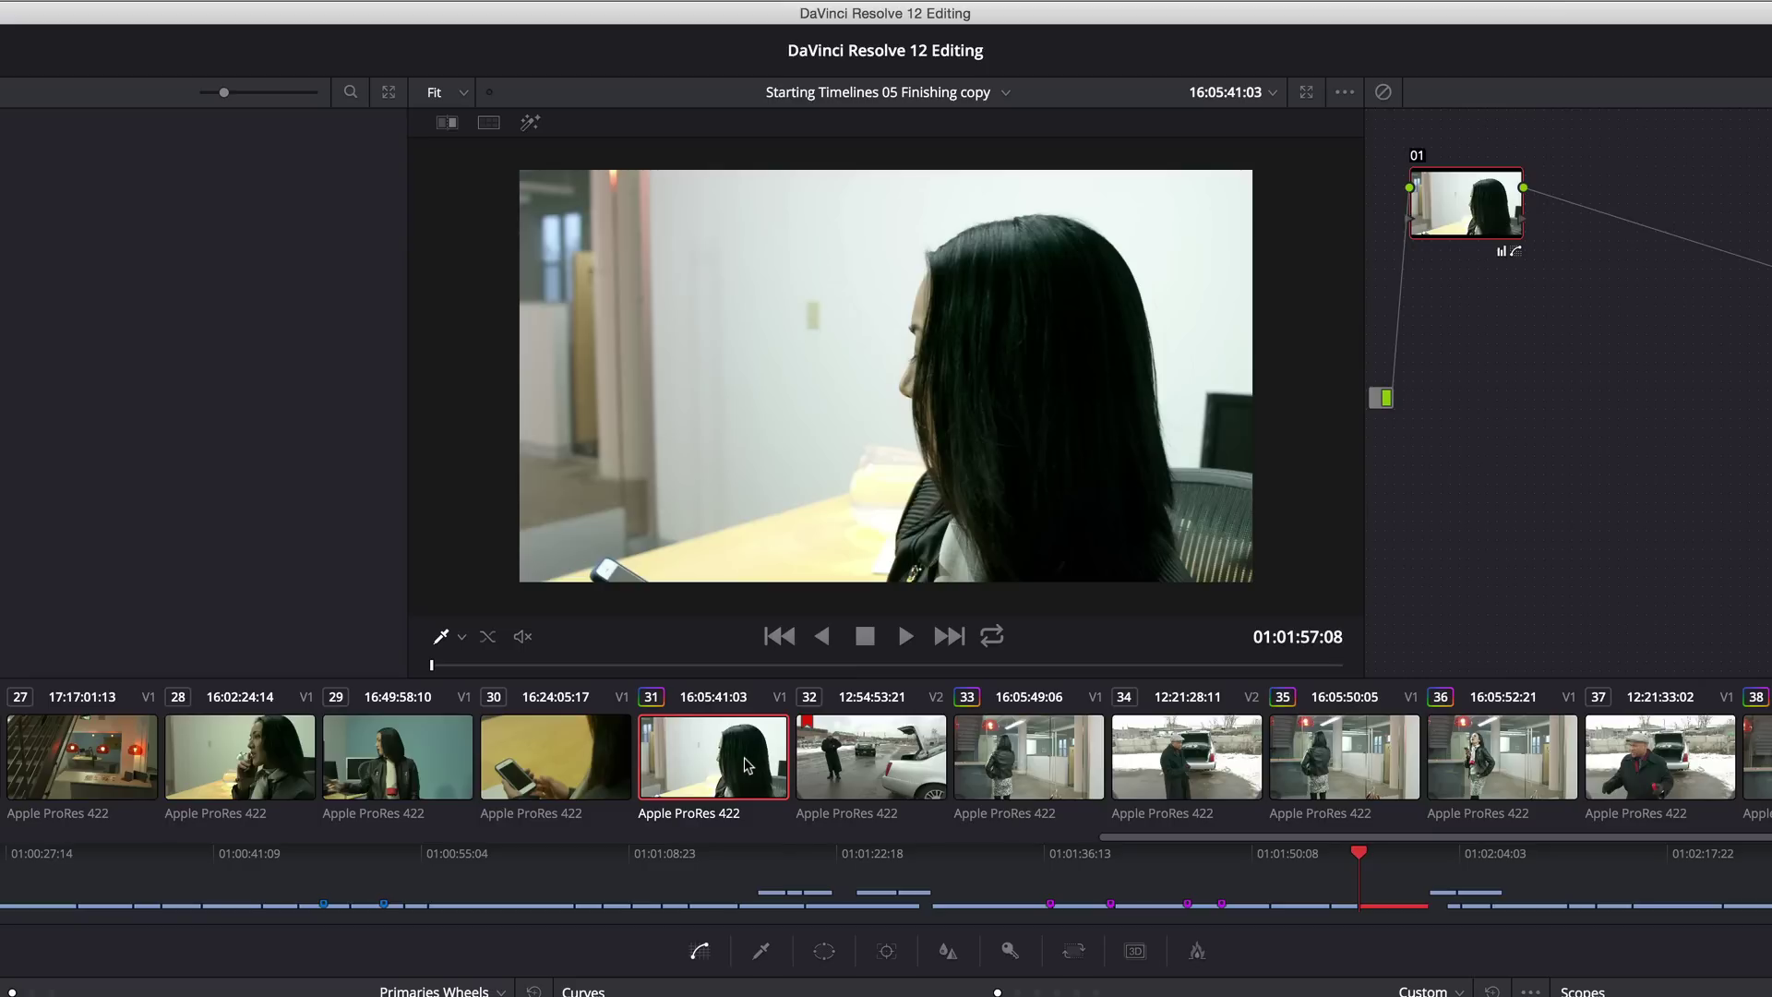
# Tint clip 35's highlights green, then push clip 36's Gain toward purple-blue (blue 1.78).
pyautogui.click(1030, 747)
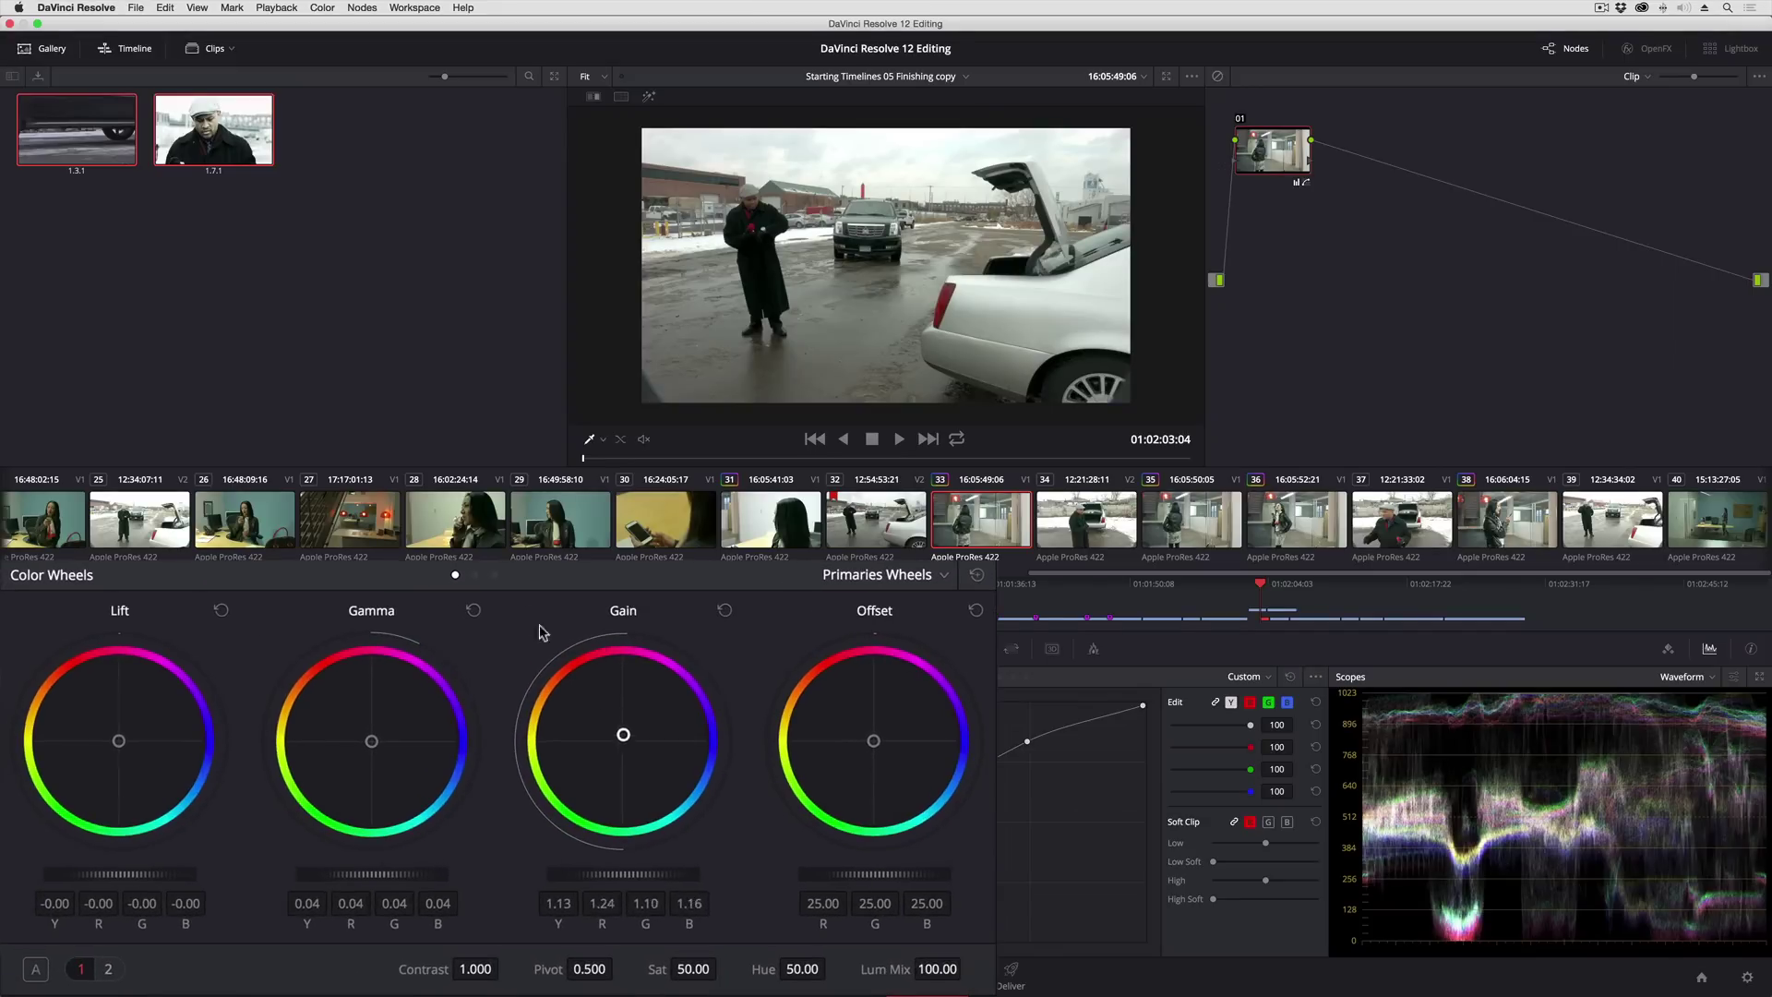
pyautogui.click(1190, 520)
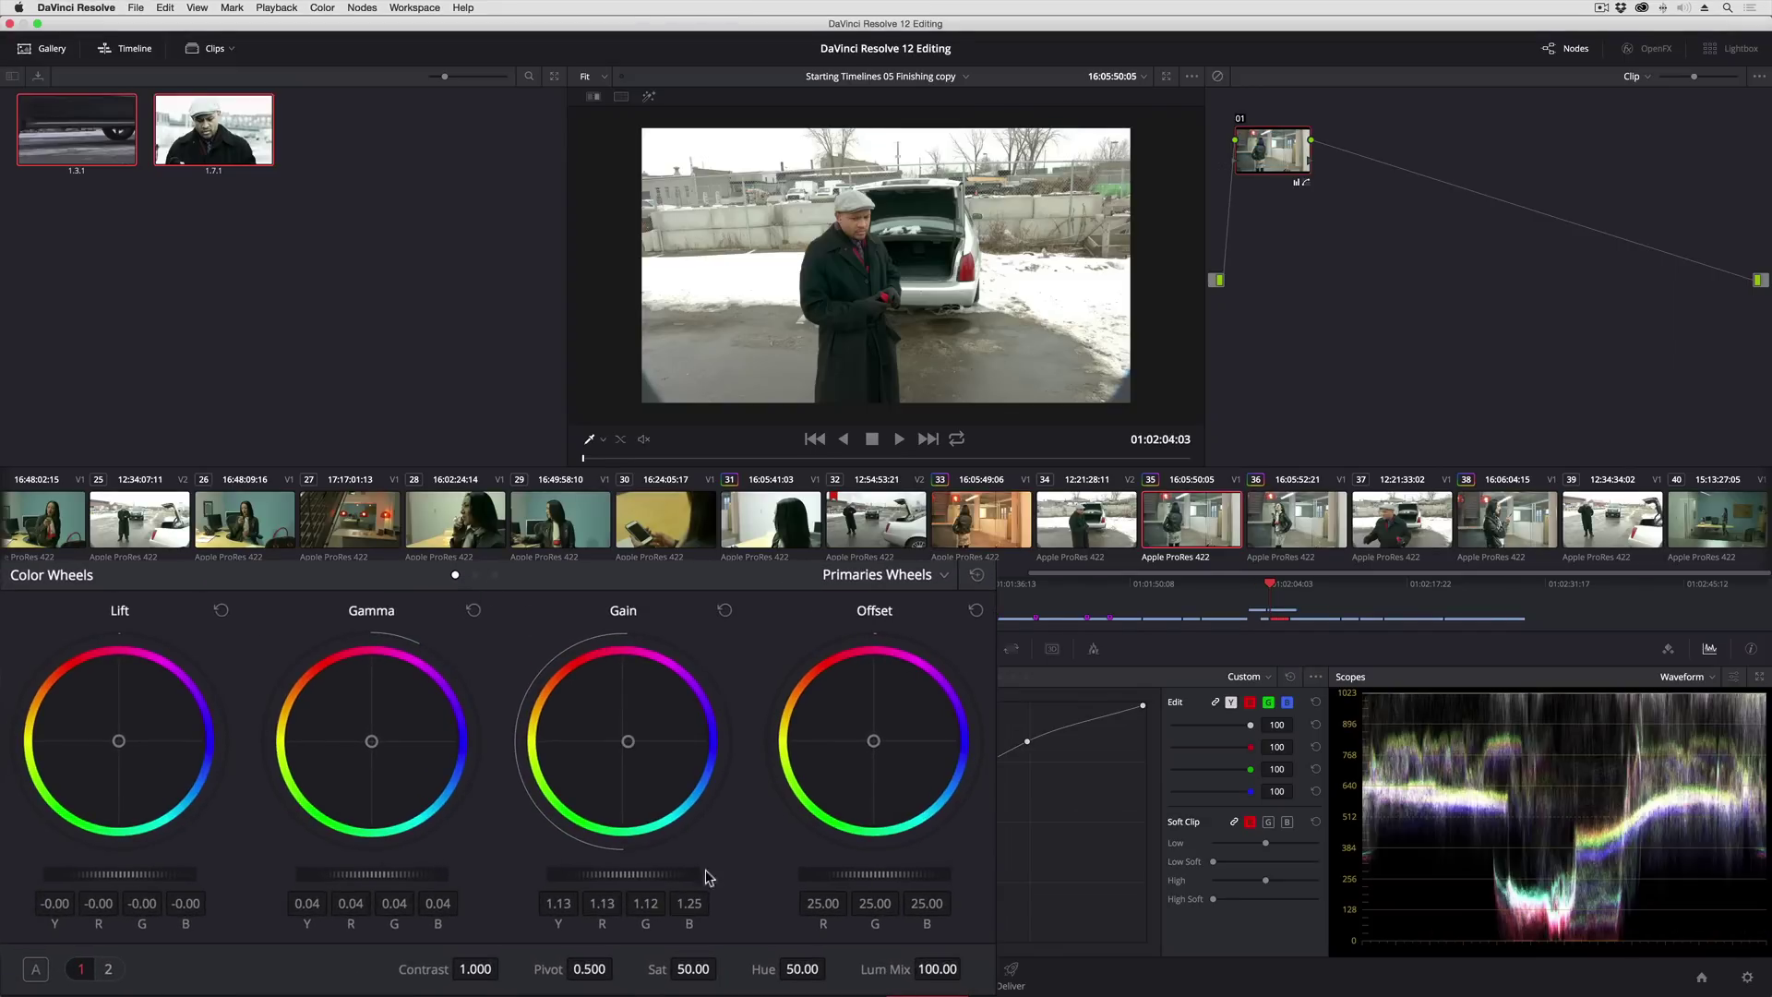
pyautogui.moveTo(646, 773); pyautogui.dragTo(623, 794)
pyautogui.press('Down')
pyautogui.moveTo(641, 764); pyautogui.dragTo(873, 744)
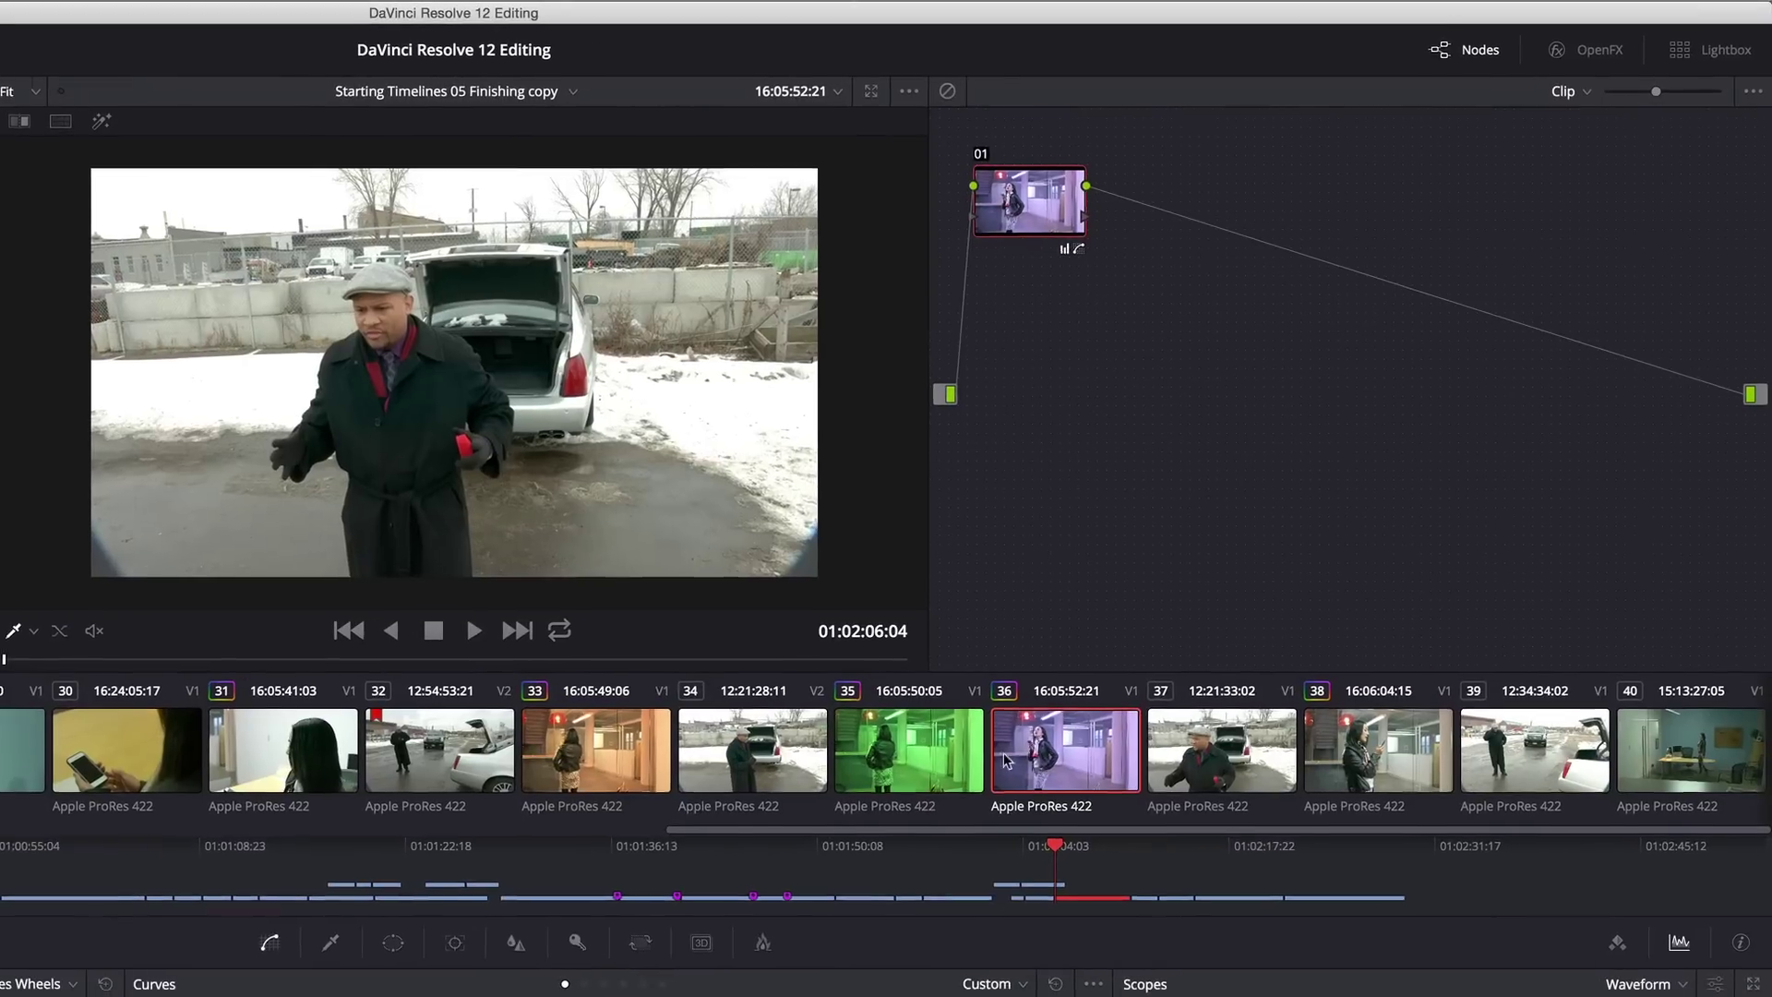
# Choose Use Remote Grades from clip 36's context menu, removing the green and purple tints.
pyautogui.rightClick(1004, 756)
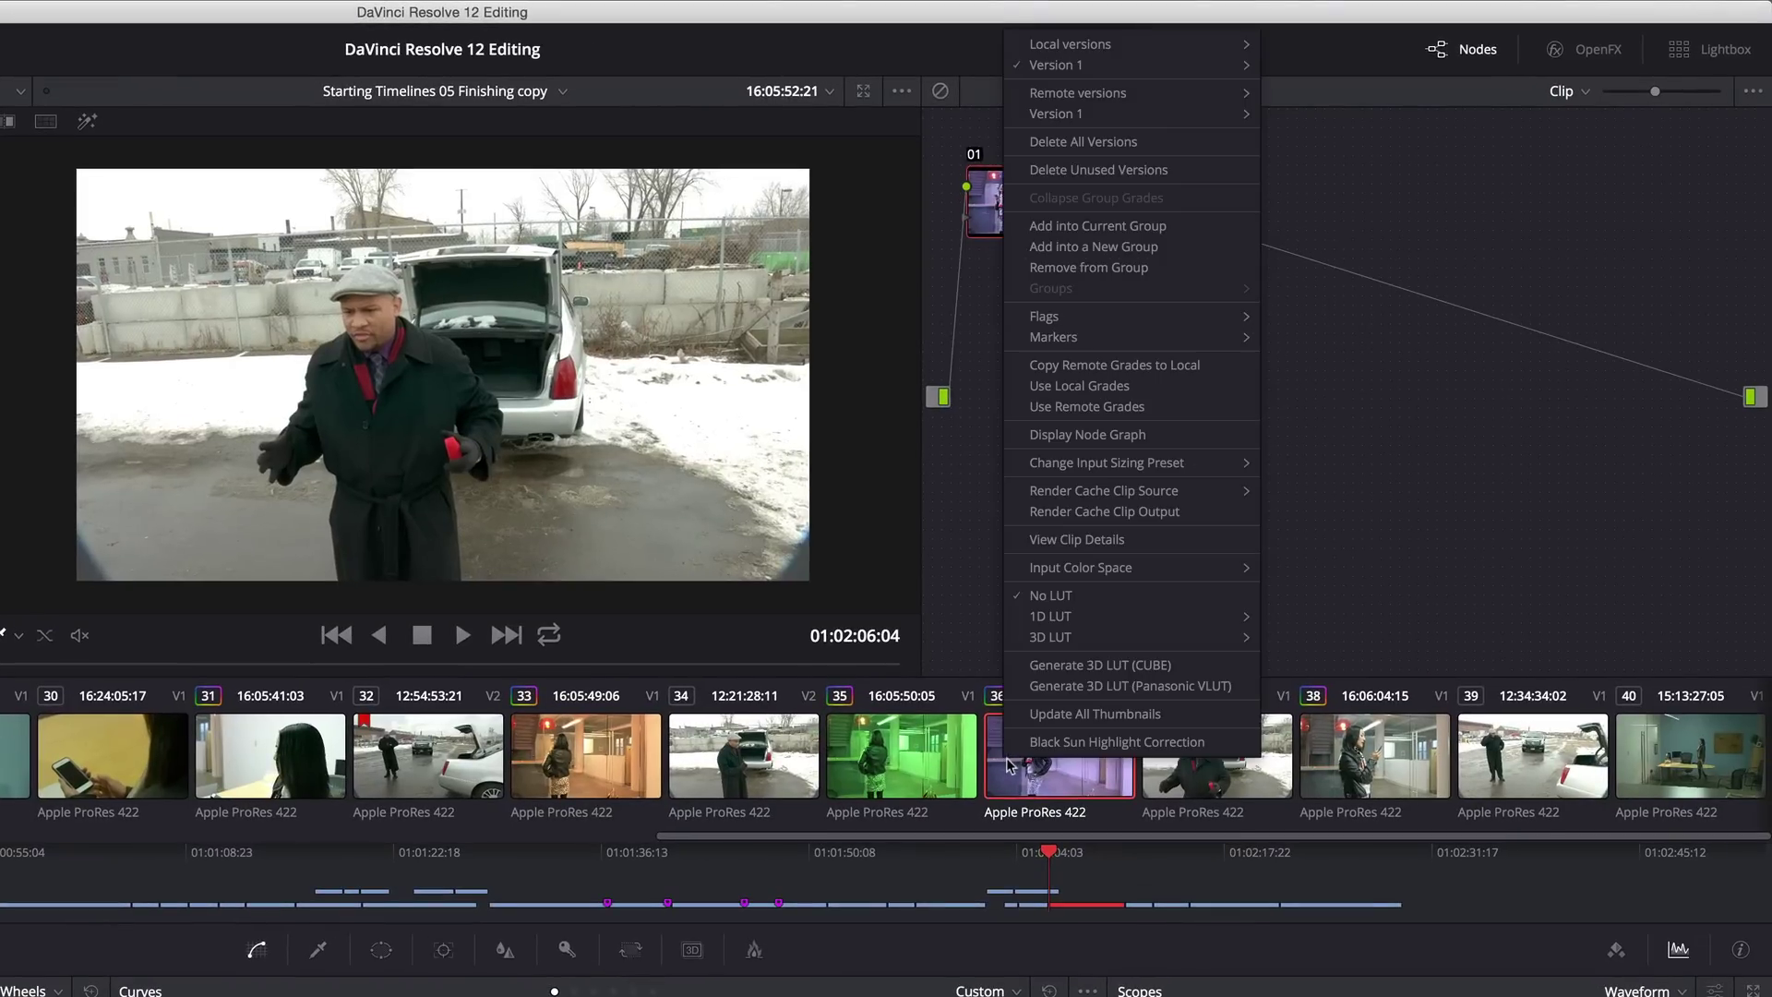
pyautogui.click(1122, 409)
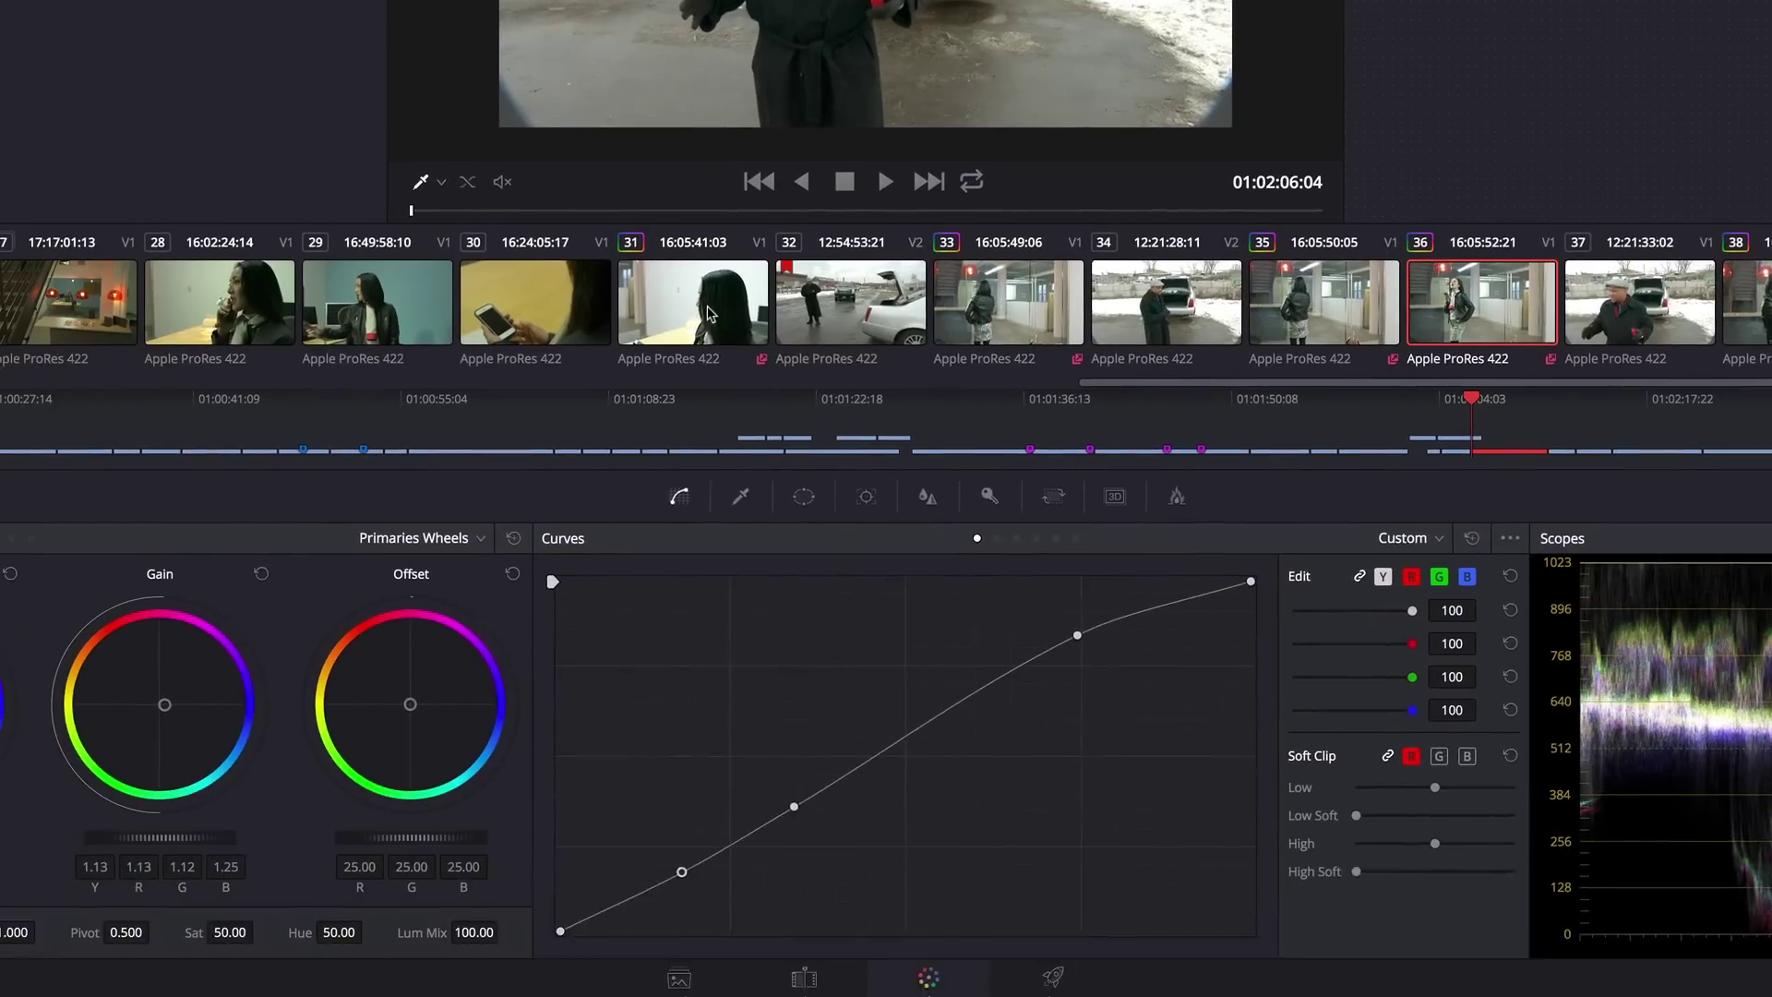
# Choose Use Local Grades from clip 31's context menu, bringing back its S-curve and 1.13 gain.
pyautogui.rightClick(286, 764)
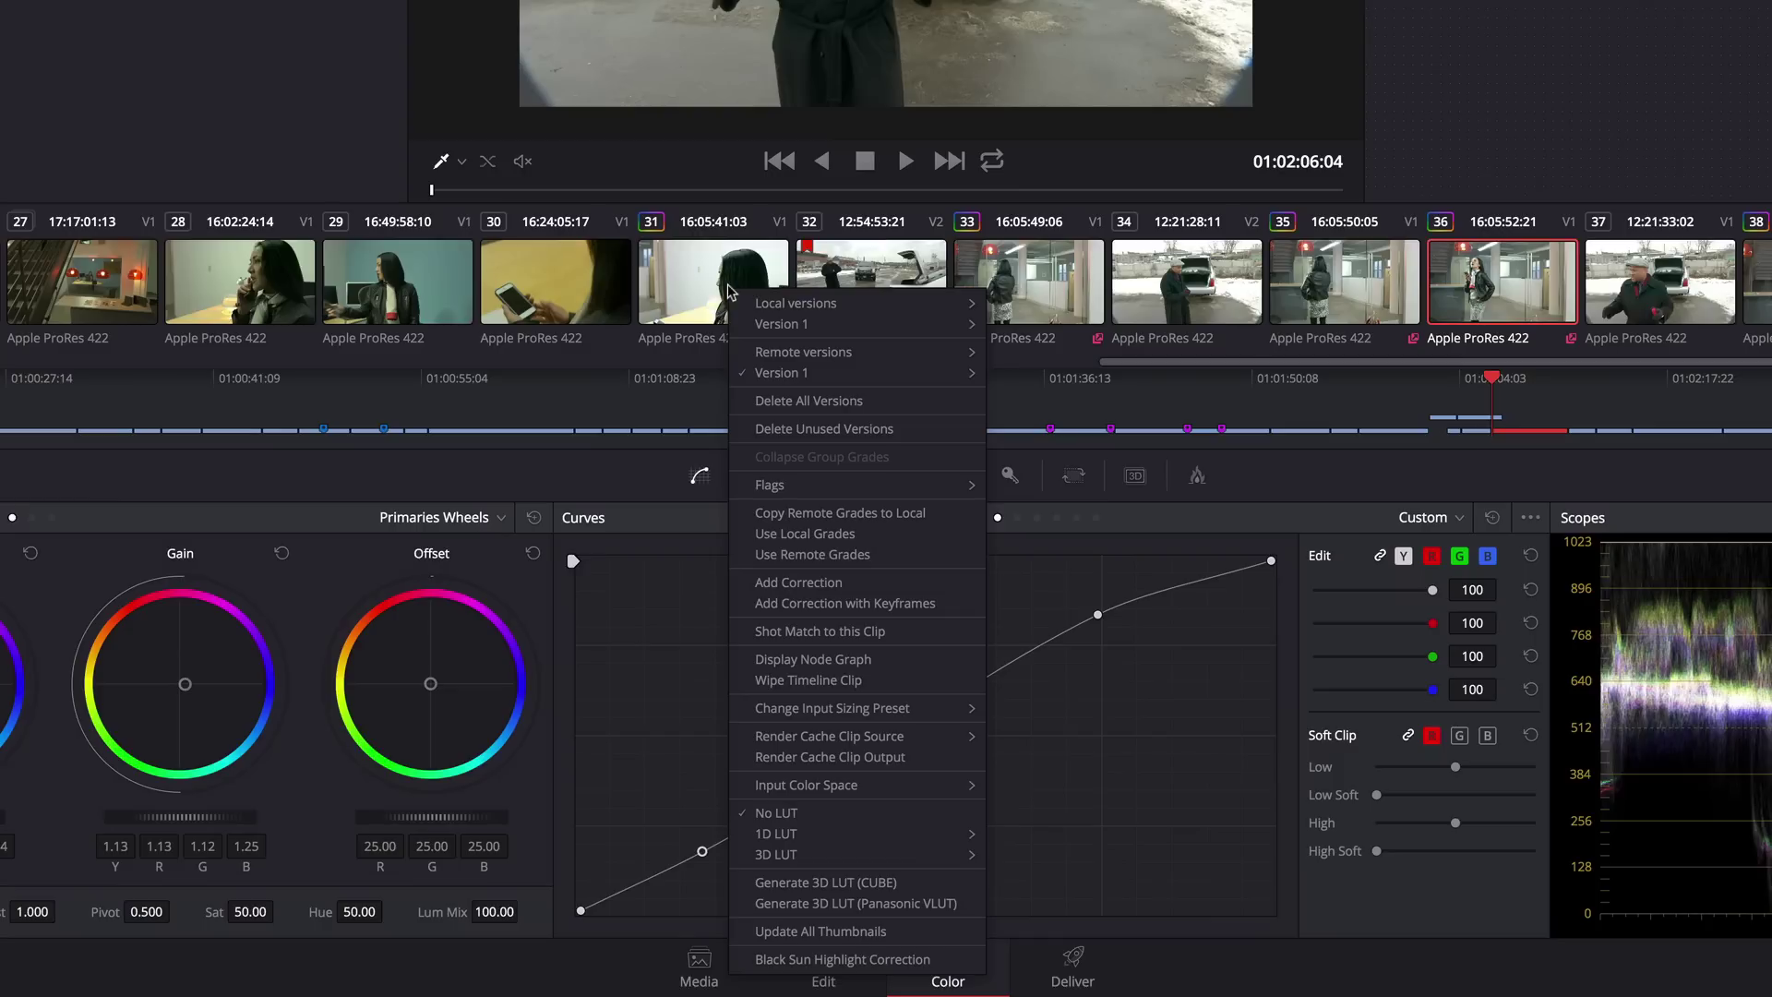
pyautogui.click(842, 538)
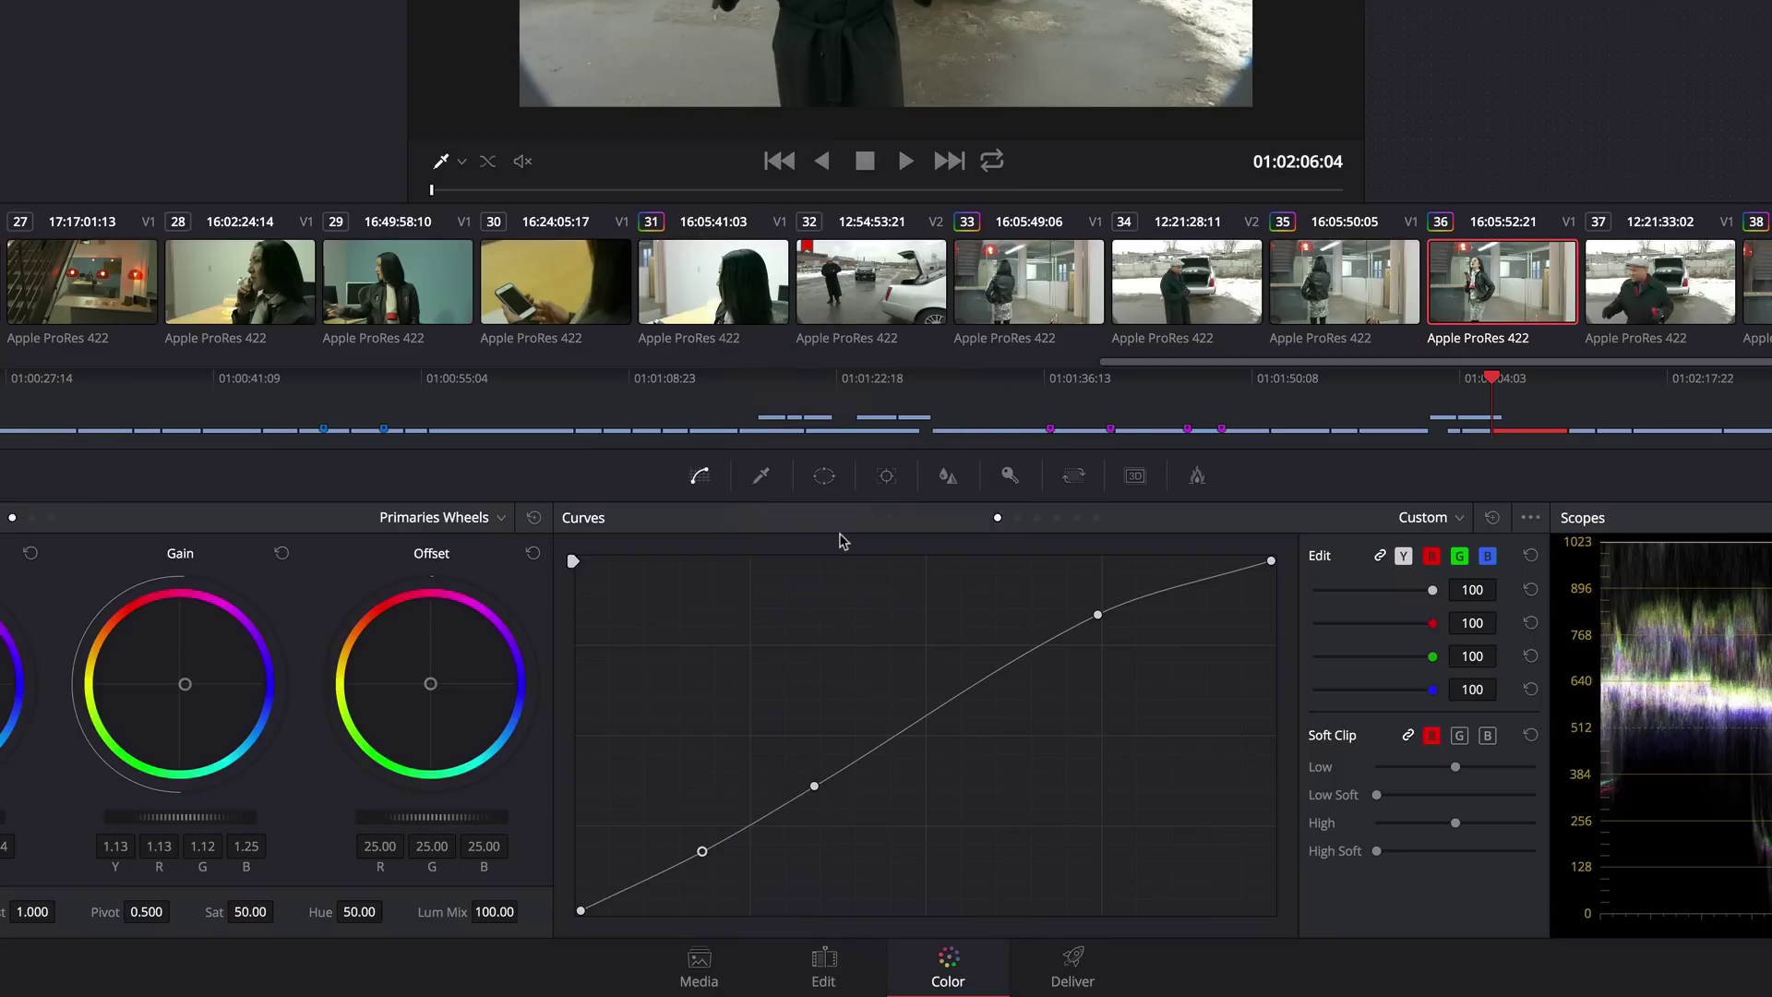